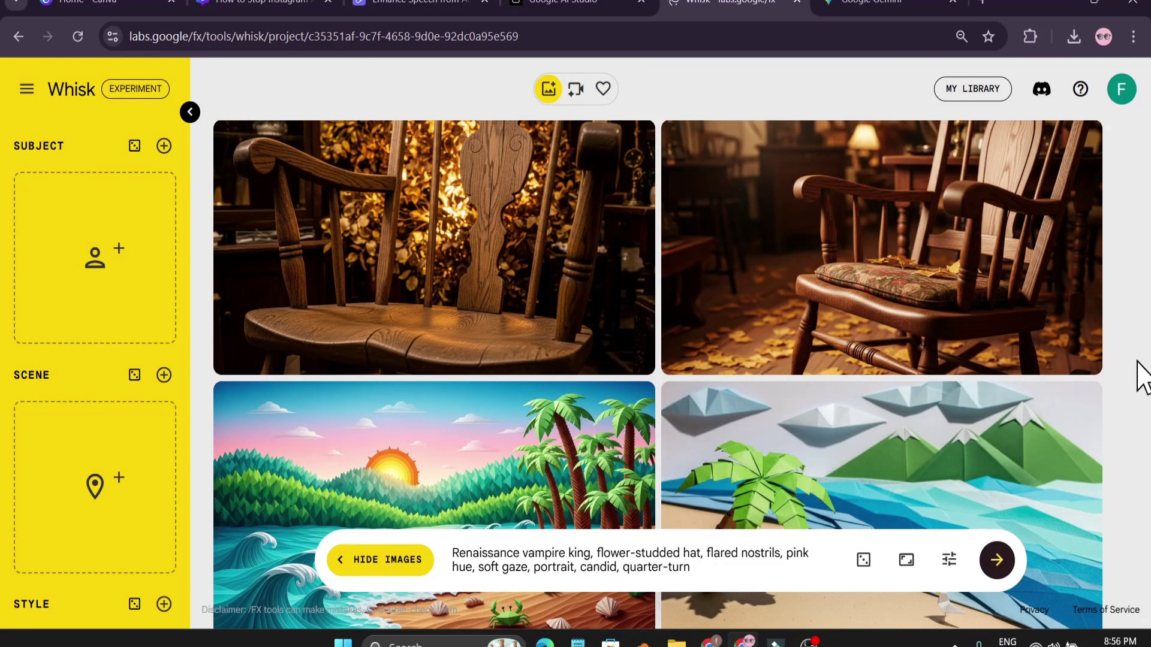
- Check the seed in the Whisk generation settings, then close them and scroll the gallery
{"action": "scroll", "coordinate": [1142, 377], "scroll_direction": "down", "scroll_amount": 1}
{"action": "scroll", "coordinate": [1137, 378], "scroll_direction": "up", "scroll_amount": 1}
{"action": "mouse_move", "coordinate": [857, 316]}
{"action": "scroll", "coordinate": [876, 315], "scroll_direction": "down", "scroll_amount": 15}
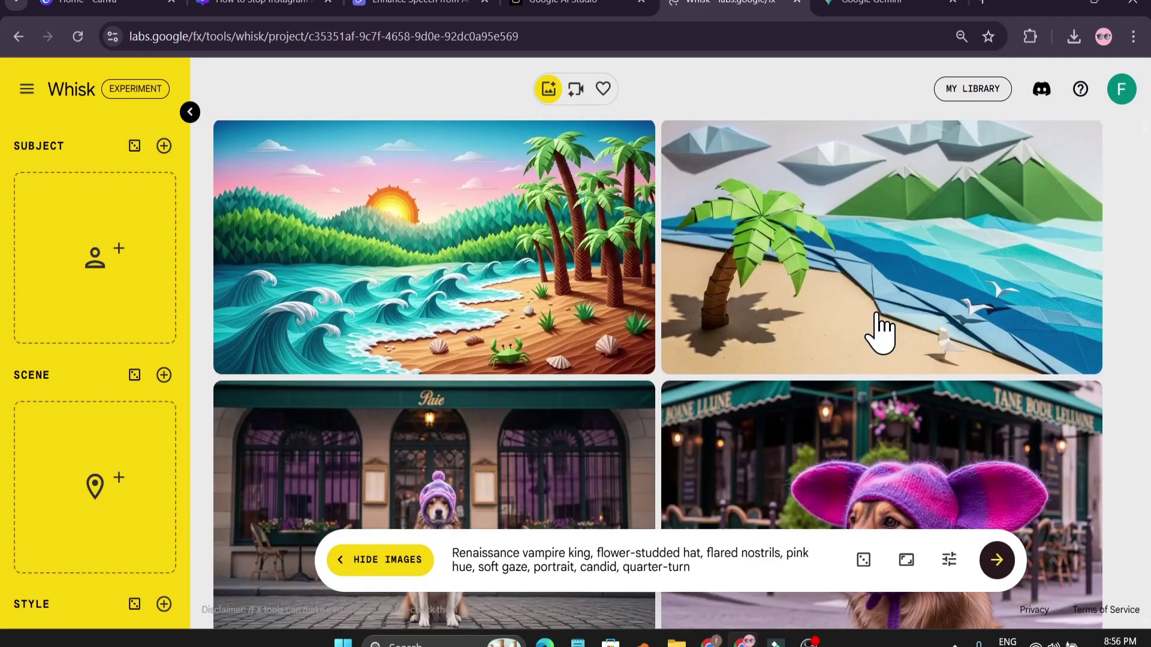
{"action": "scroll", "coordinate": [879, 330], "scroll_direction": "down", "scroll_amount": 5}
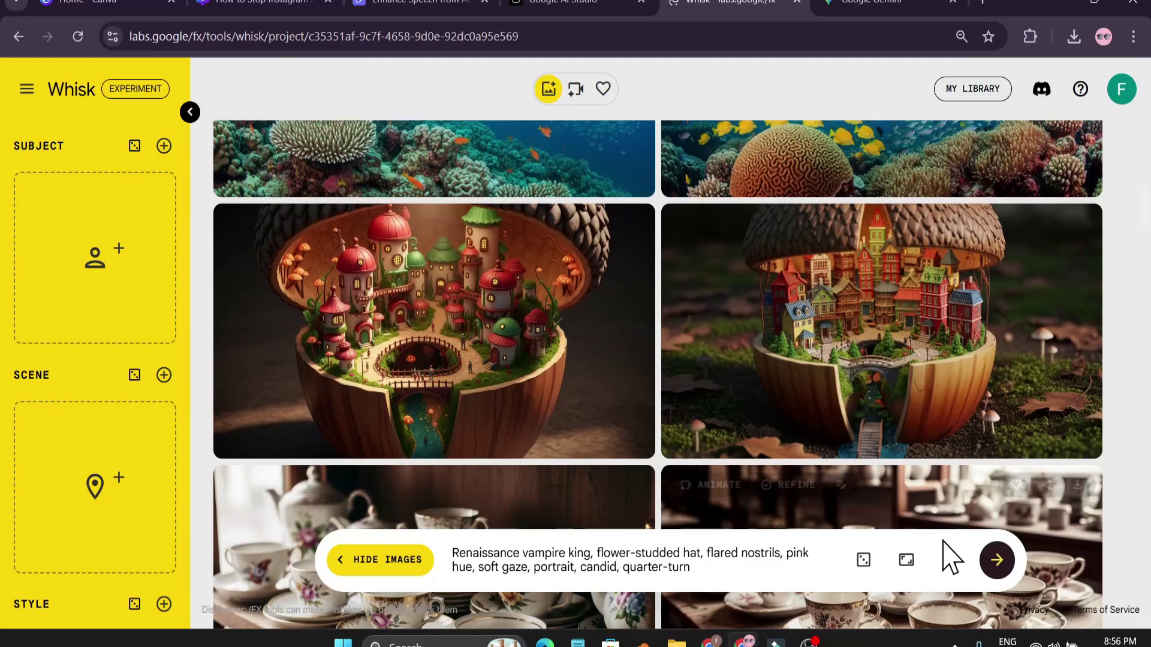
{"action": "left_click", "coordinate": [949, 560]}
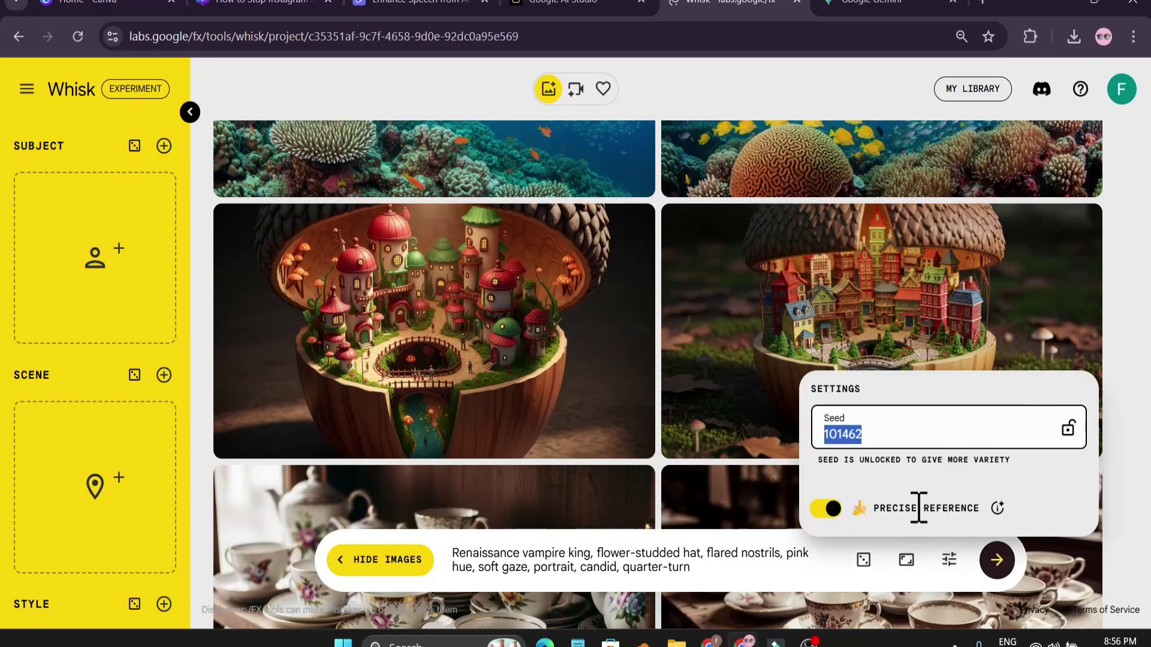
{"action": "left_click", "coordinate": [947, 562]}
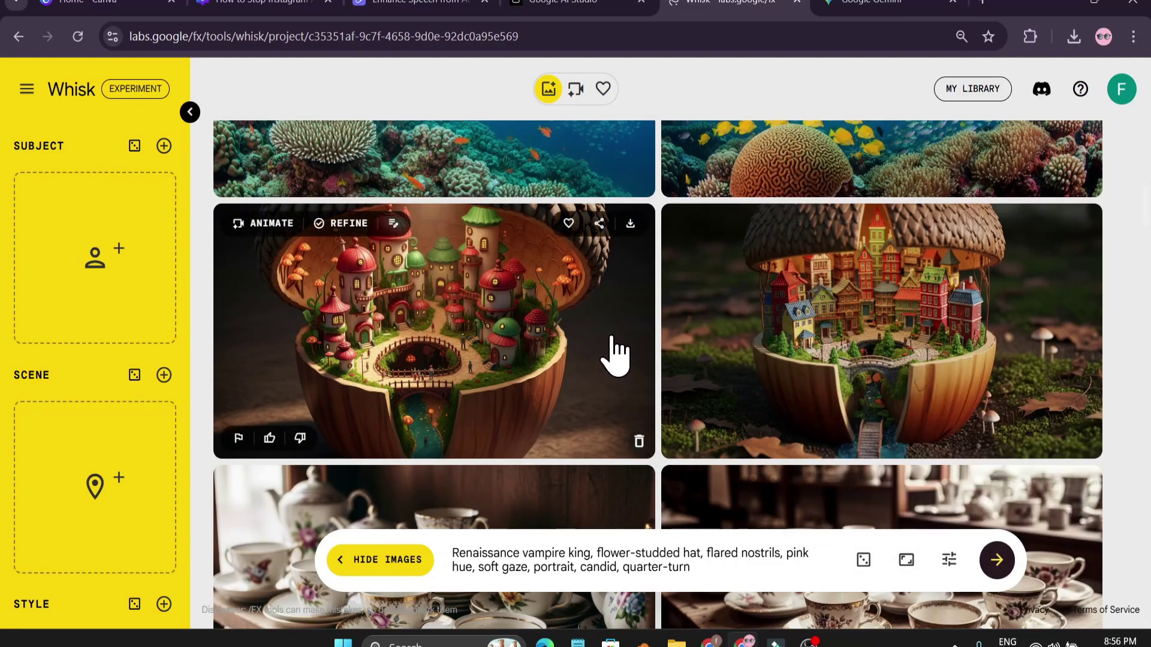
{"action": "scroll", "coordinate": [621, 326], "scroll_direction": "up", "scroll_amount": 10}
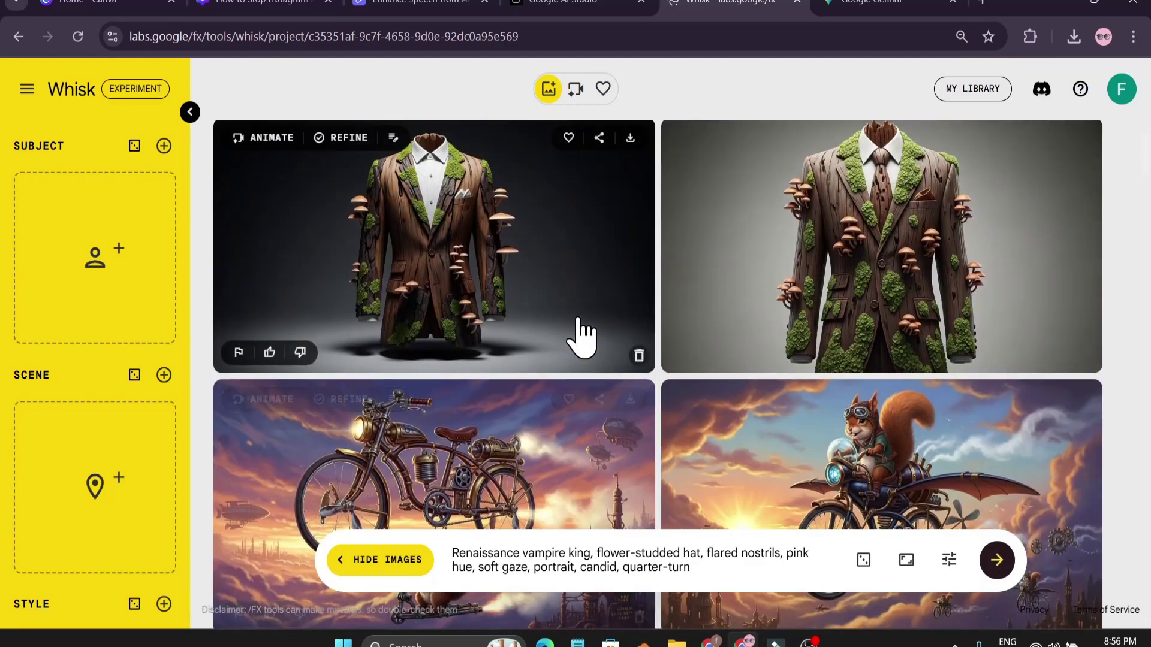
{"action": "scroll", "coordinate": [662, 328], "scroll_direction": "up", "scroll_amount": 12}
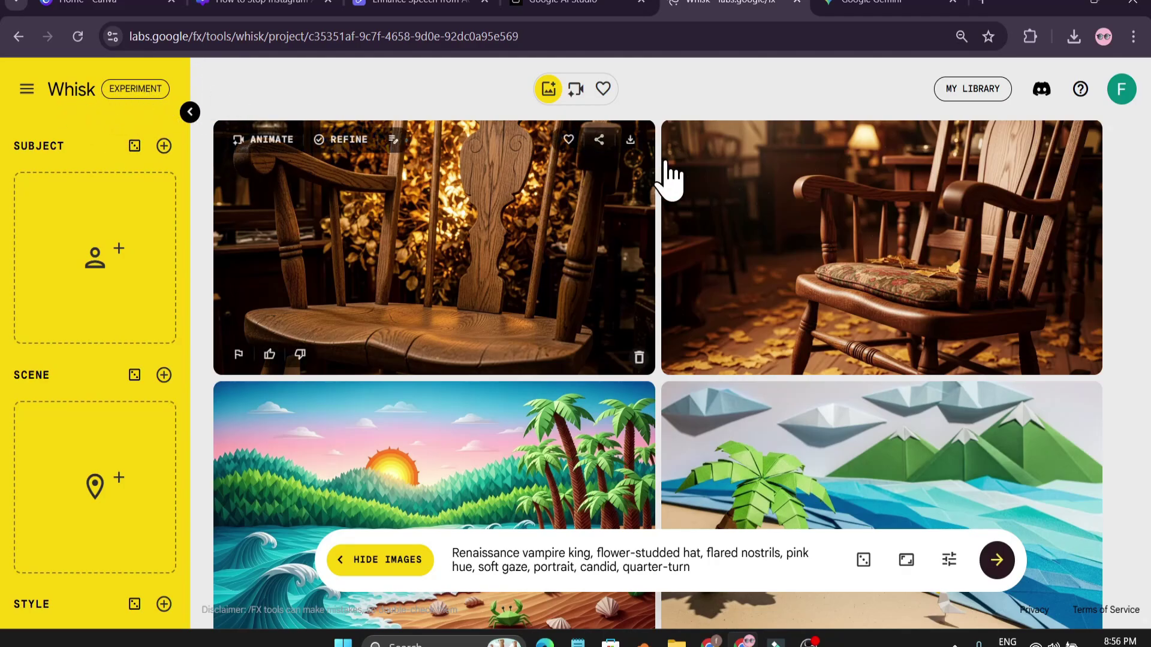
{"action": "scroll", "coordinate": [917, 382], "scroll_direction": "down", "scroll_amount": 15}
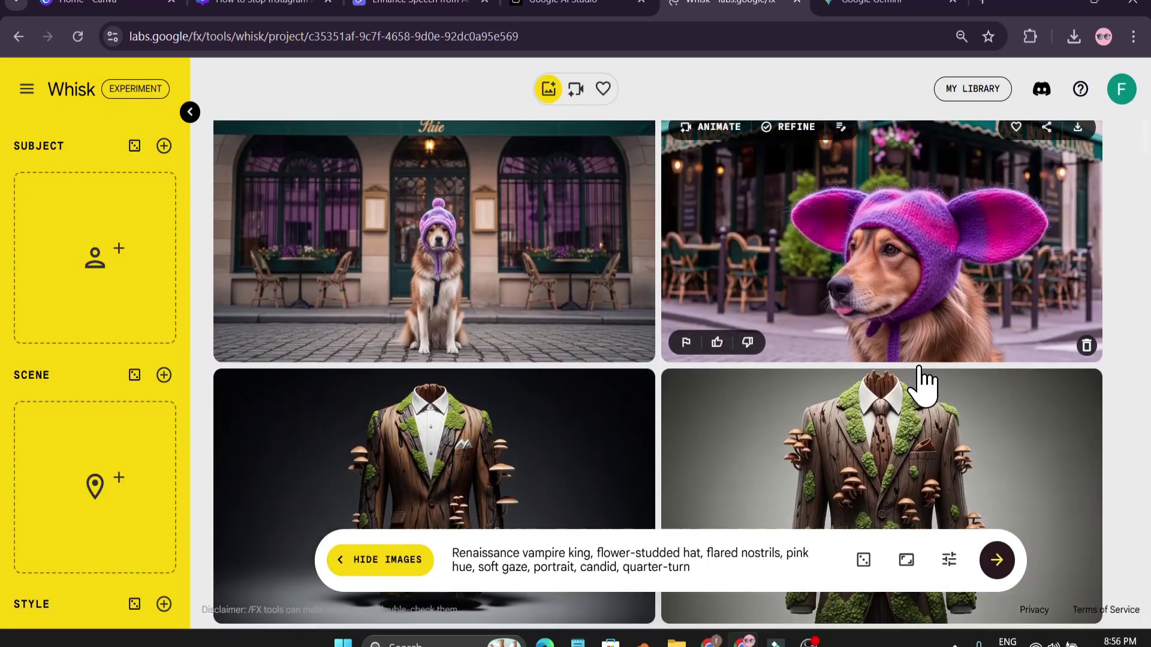
{"action": "scroll", "coordinate": [923, 383], "scroll_direction": "down", "scroll_amount": 15}
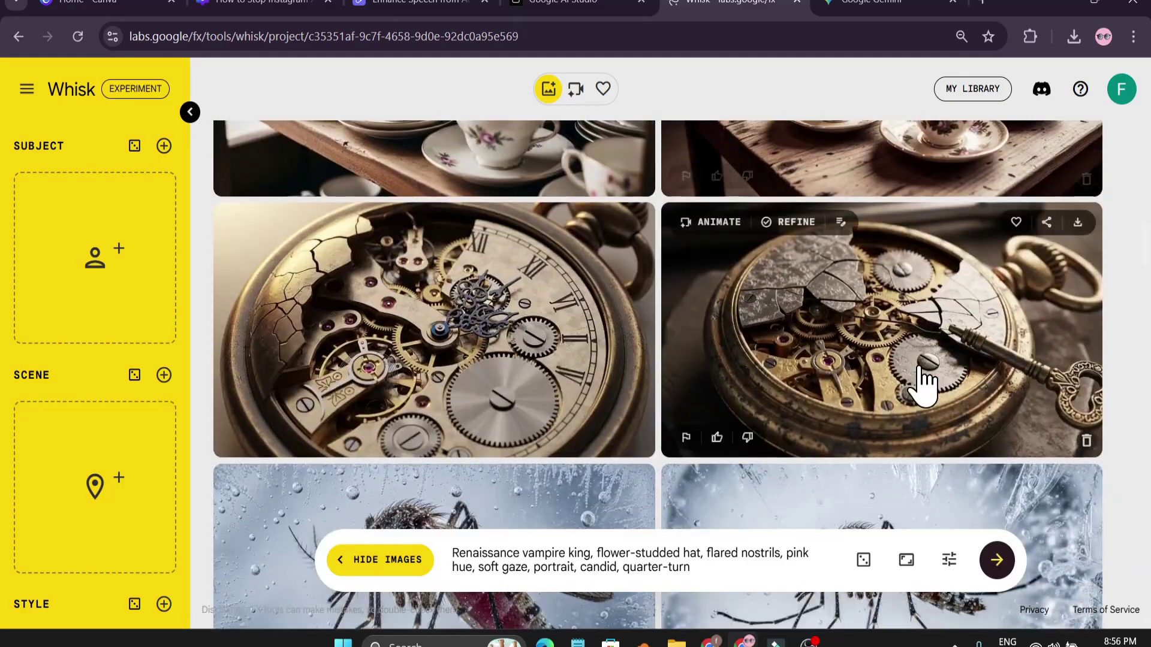
{"action": "scroll", "coordinate": [869, 402], "scroll_direction": "down", "scroll_amount": 12}
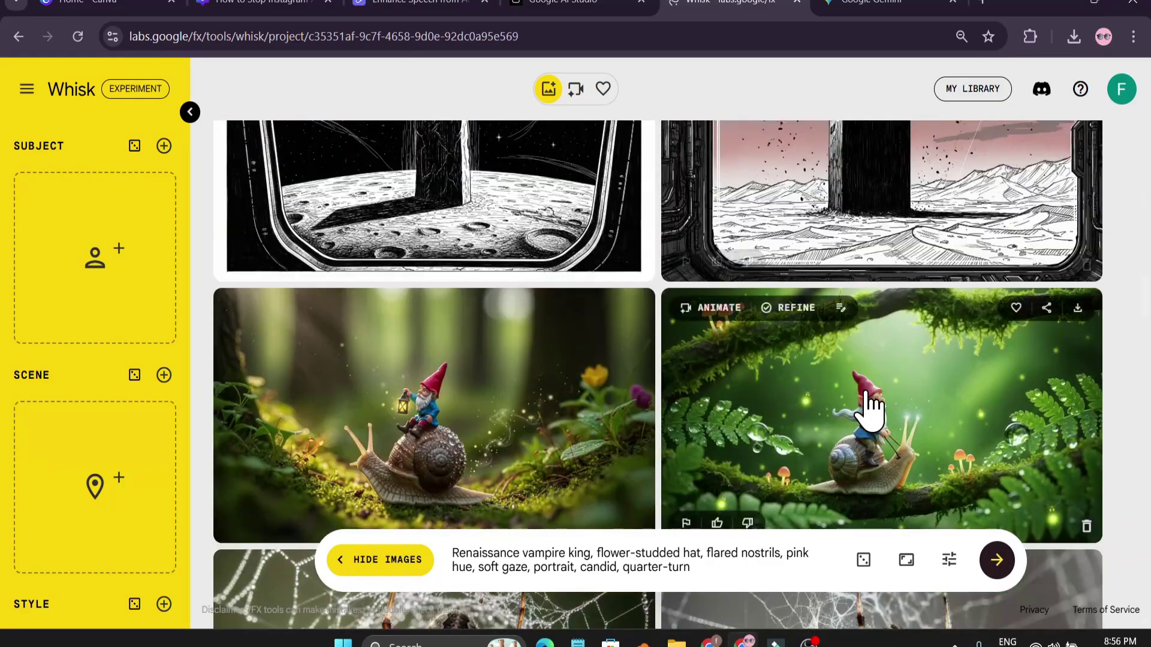
{"action": "scroll", "coordinate": [825, 413], "scroll_direction": "up", "scroll_amount": 4}
{"action": "scroll", "coordinate": [839, 408], "scroll_direction": "up", "scroll_amount": 10}
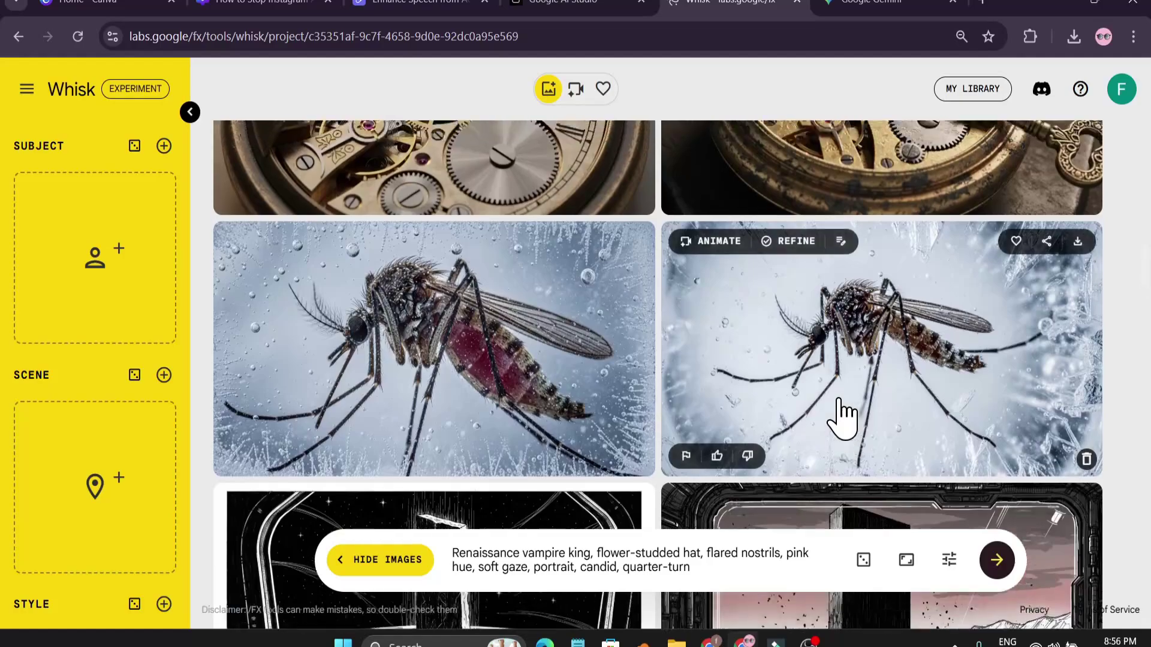
{"action": "scroll", "coordinate": [590, 303], "scroll_direction": "up", "scroll_amount": 3}
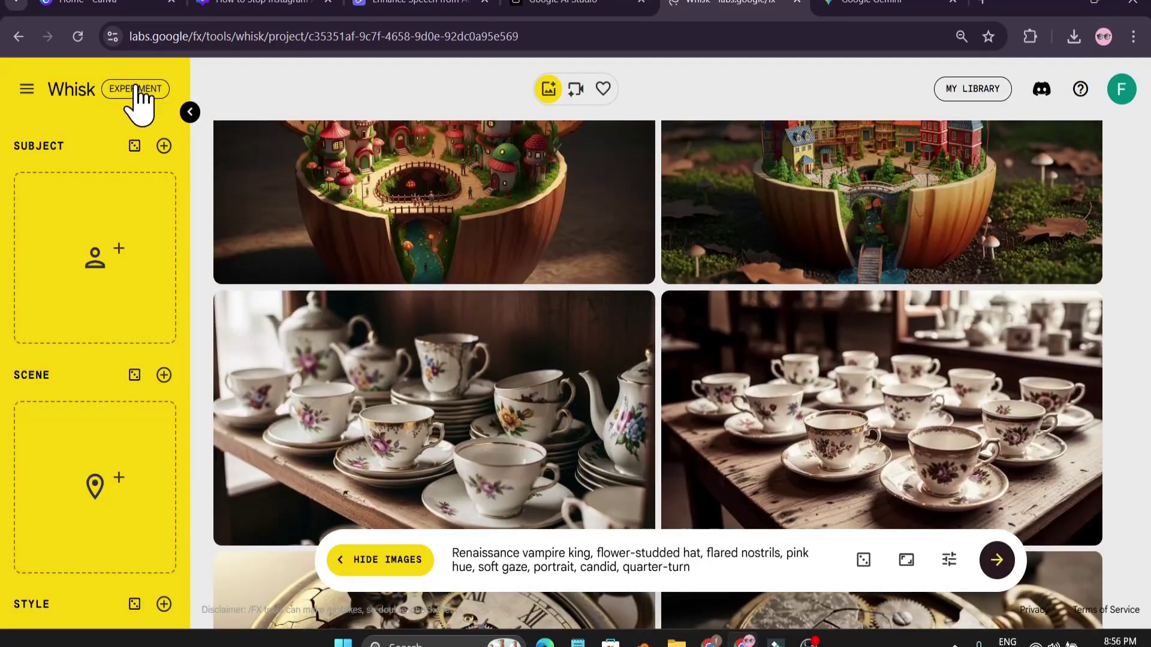
{"action": "scroll", "coordinate": [744, 210], "scroll_direction": "up", "scroll_amount": 3}
- In Gemini, view the 'SCI FI CITY BUT 80S STYLE' image full screen, then close the viewer
{"action": "left_click", "coordinate": [868, 2]}
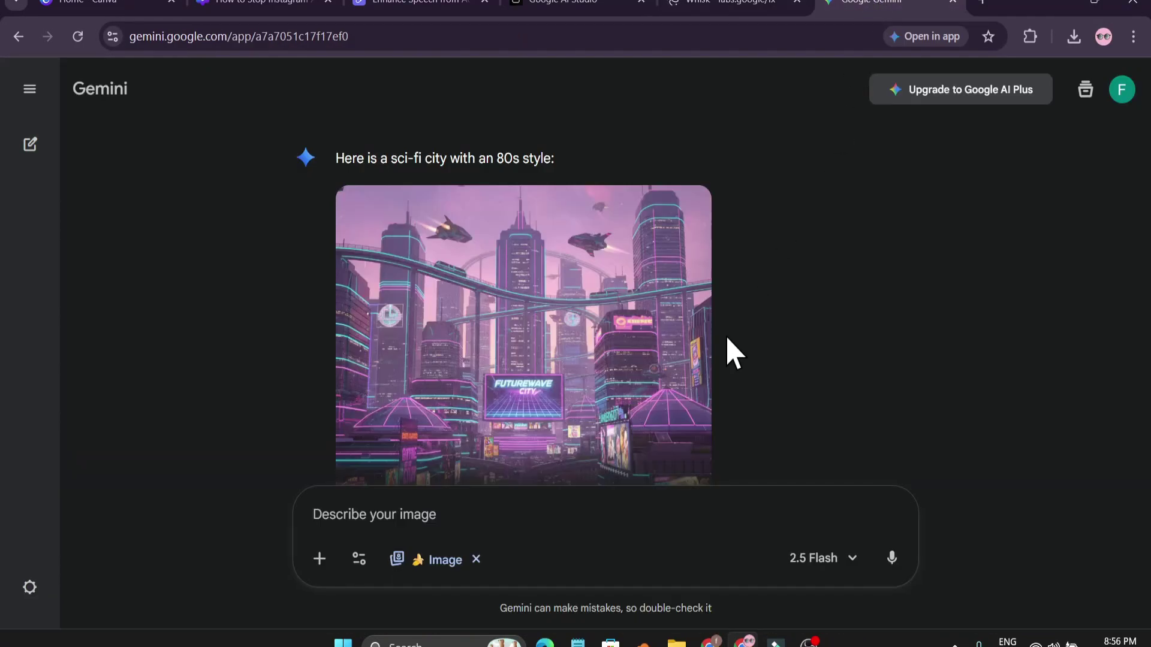
{"action": "scroll", "coordinate": [728, 354], "scroll_direction": "up", "scroll_amount": 2}
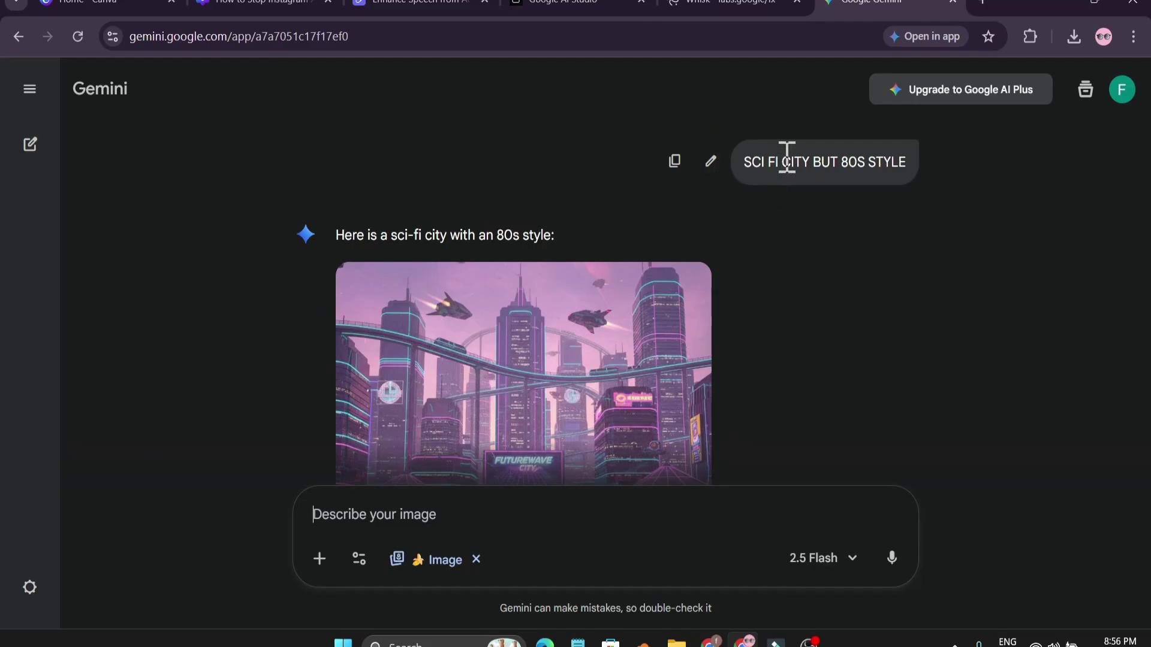
{"action": "scroll", "coordinate": [803, 282], "scroll_direction": "down", "scroll_amount": 4}
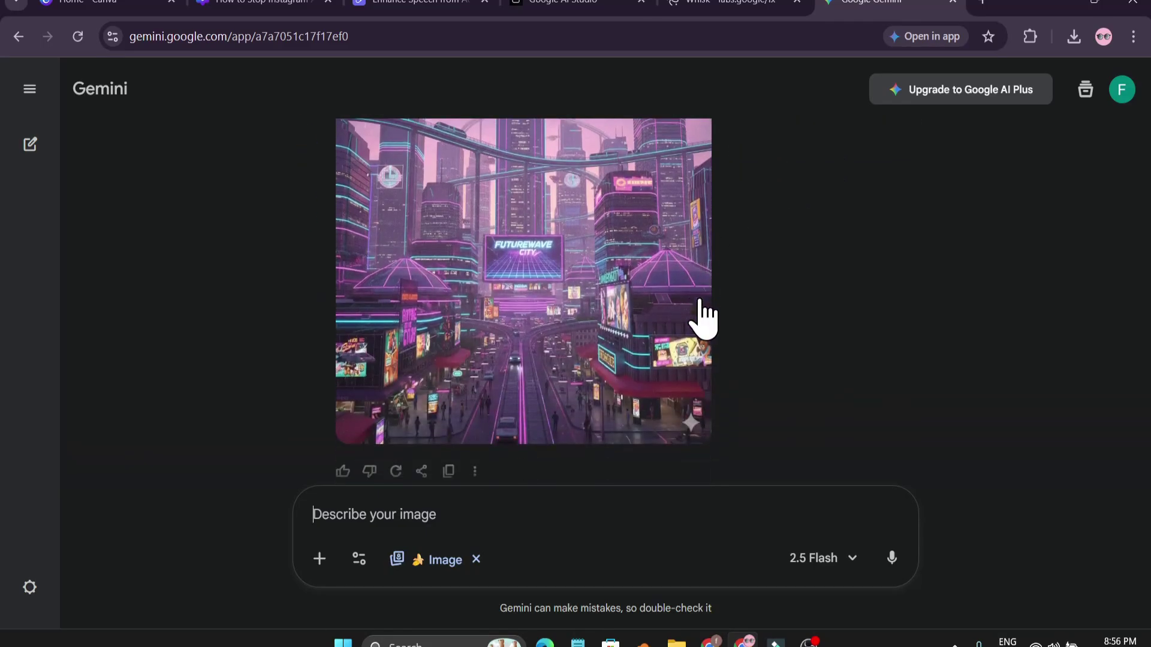
{"action": "left_click", "coordinate": [564, 291]}
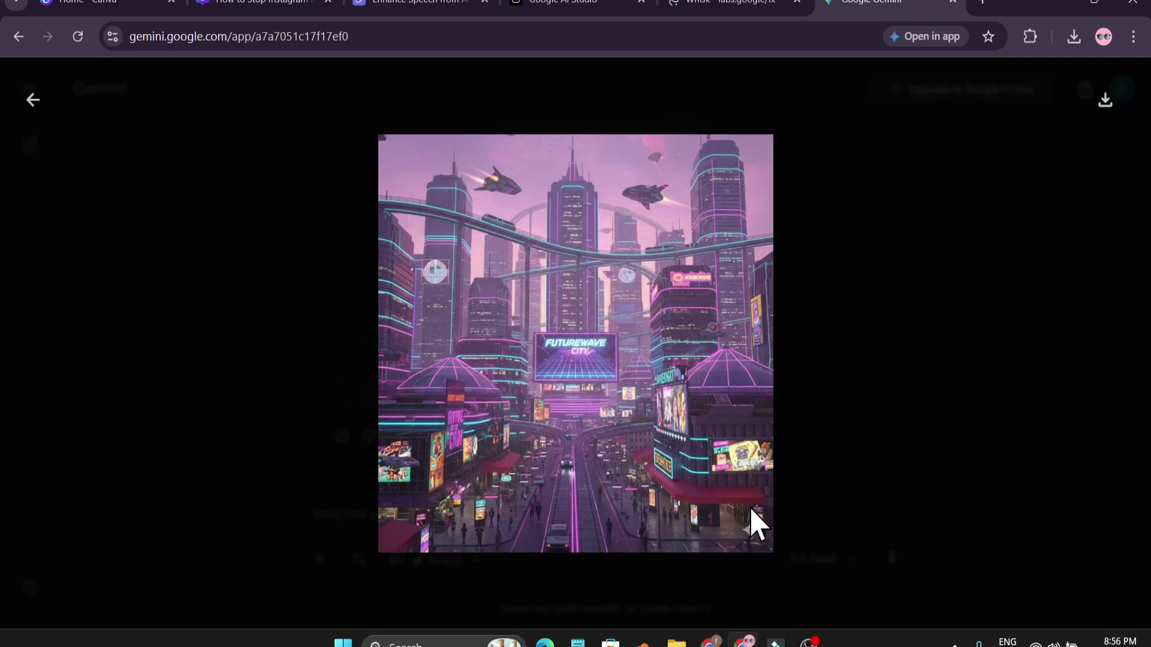
{"action": "left_click", "coordinate": [33, 99]}
- Back in Whisk, open Refine on the acorn city image and close it without changes
{"action": "left_click", "coordinate": [754, 7]}
{"action": "scroll", "coordinate": [707, 321], "scroll_direction": "up", "scroll_amount": 3}
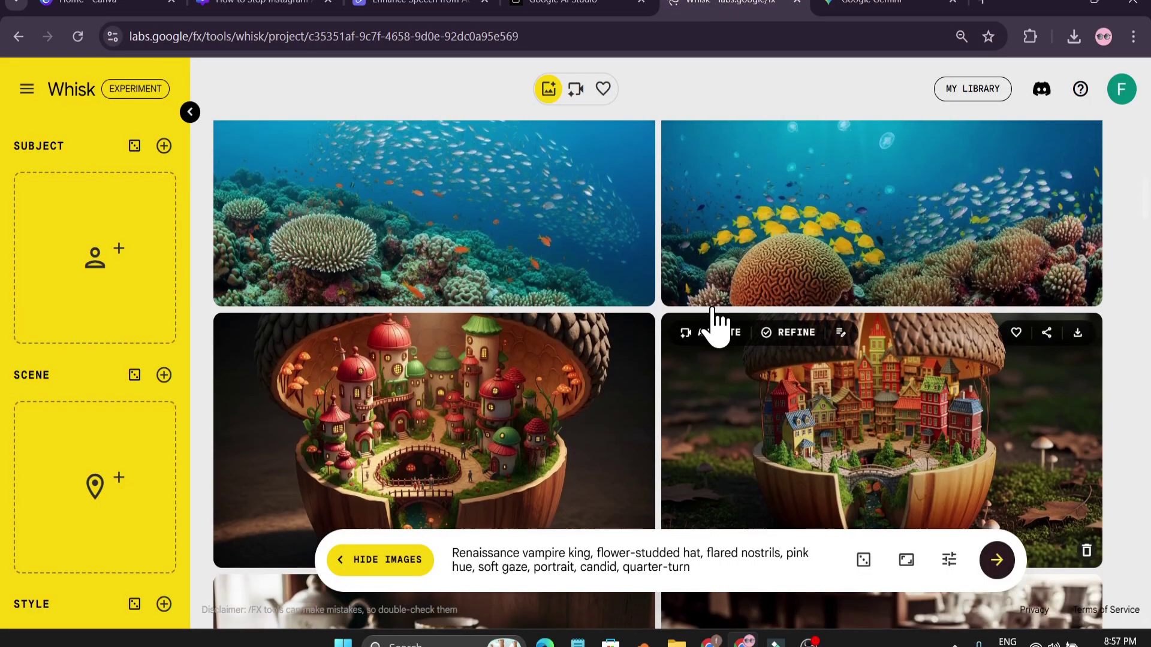
{"action": "scroll", "coordinate": [887, 347], "scroll_direction": "down", "scroll_amount": 4}
{"action": "left_click", "coordinate": [867, 346]}
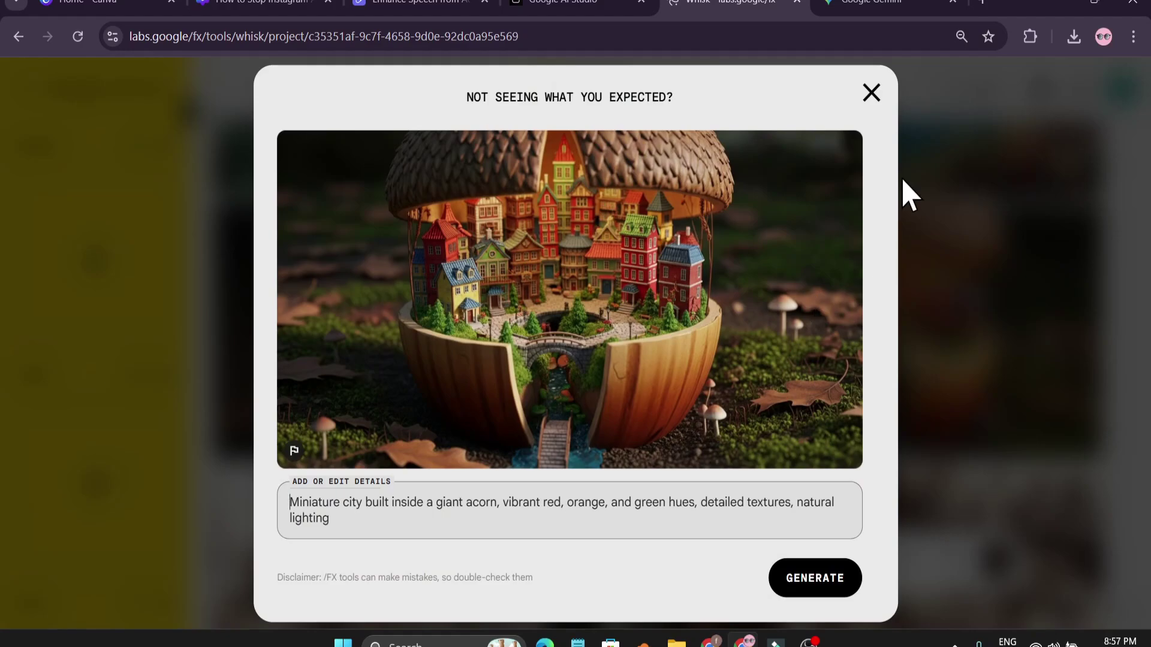
{"action": "left_click", "coordinate": [869, 93]}
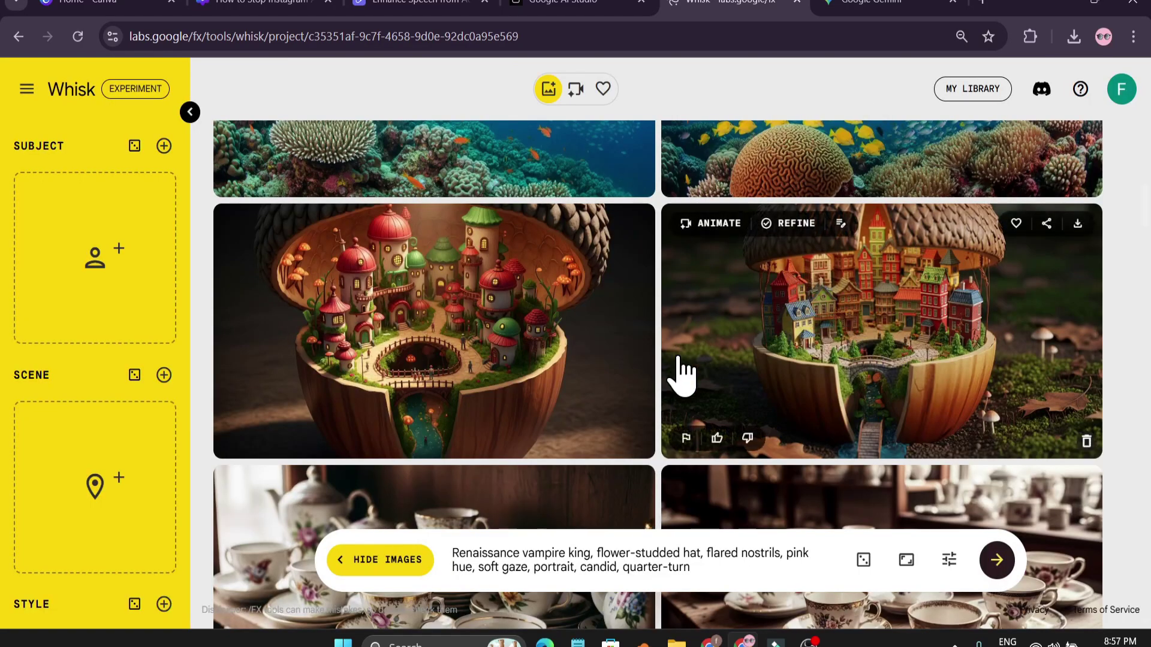
- Download the acorn city image and open it from the Downloads folder
{"action": "left_click", "coordinate": [1077, 223]}
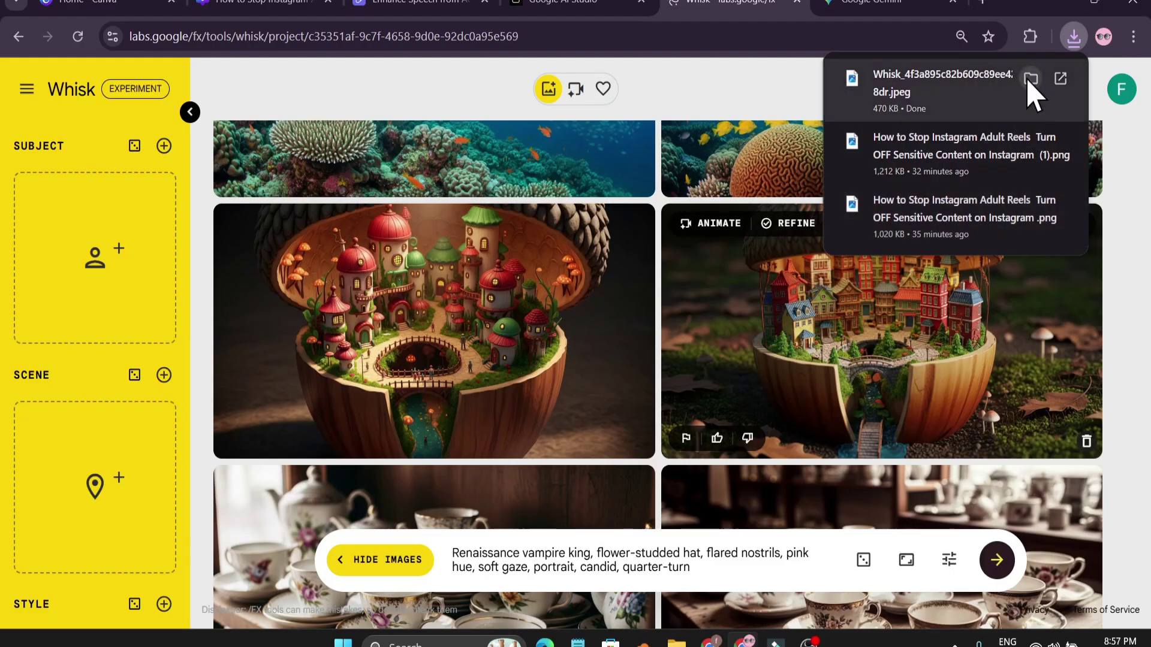
{"action": "left_click", "coordinate": [1031, 87]}
{"action": "double_click", "coordinate": [183, 212]}
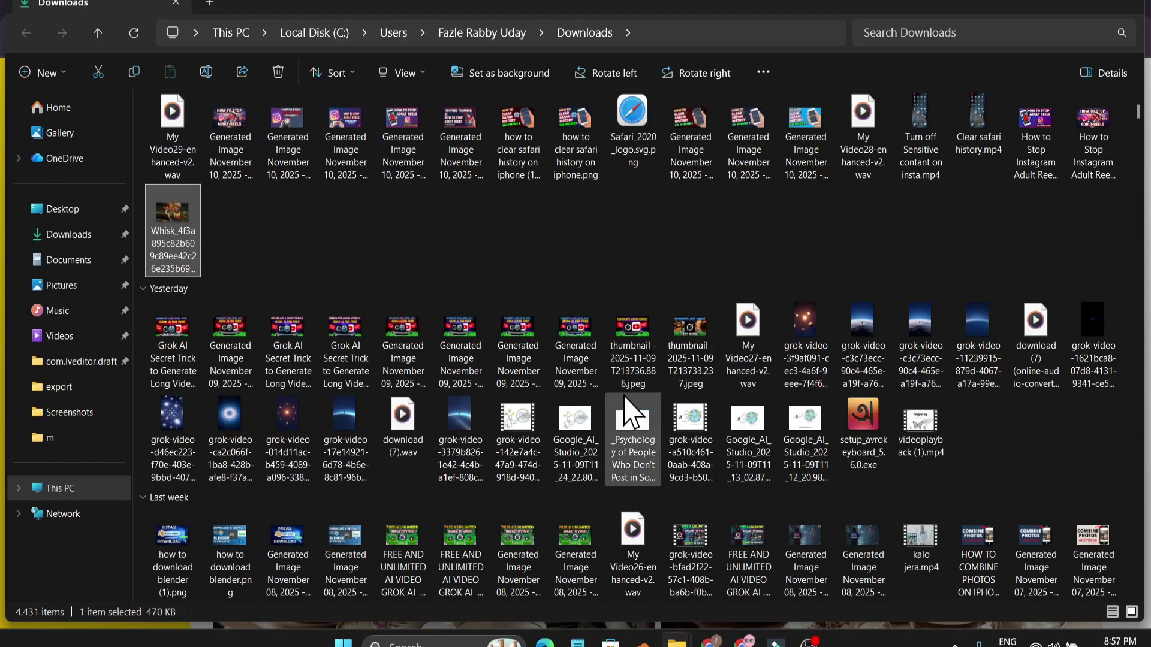
- Maximize the 1408 x 768 acorn-city JPEG in Photos, then minimize the viewer
{"action": "left_click", "coordinate": [939, 142]}
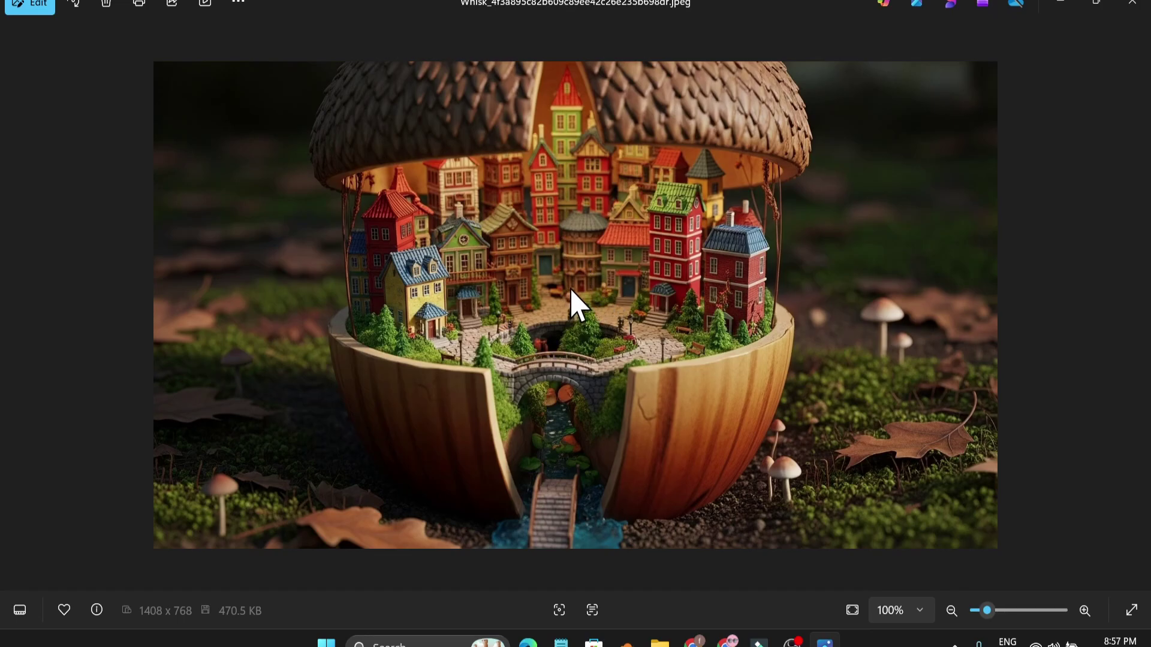
{"action": "left_click", "coordinate": [1062, 6]}
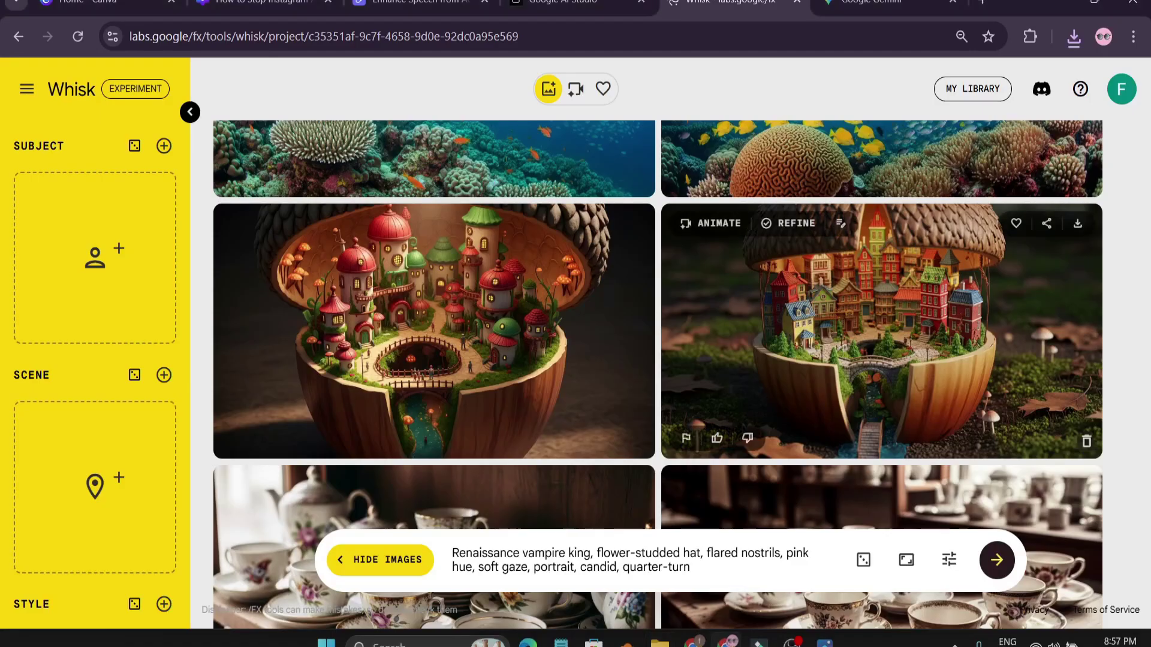
{"action": "left_click", "coordinate": [726, 640]}
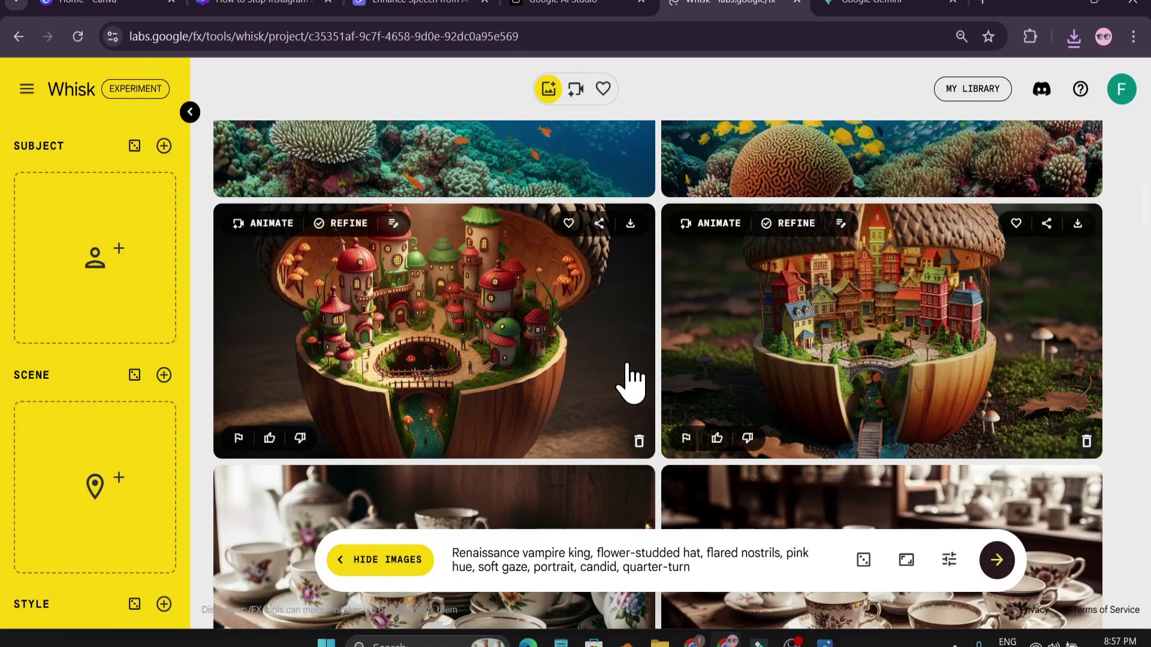
{"action": "scroll", "coordinate": [629, 383], "scroll_direction": "up", "scroll_amount": 20}
{"action": "scroll", "coordinate": [647, 383], "scroll_direction": "up", "scroll_amount": 3}
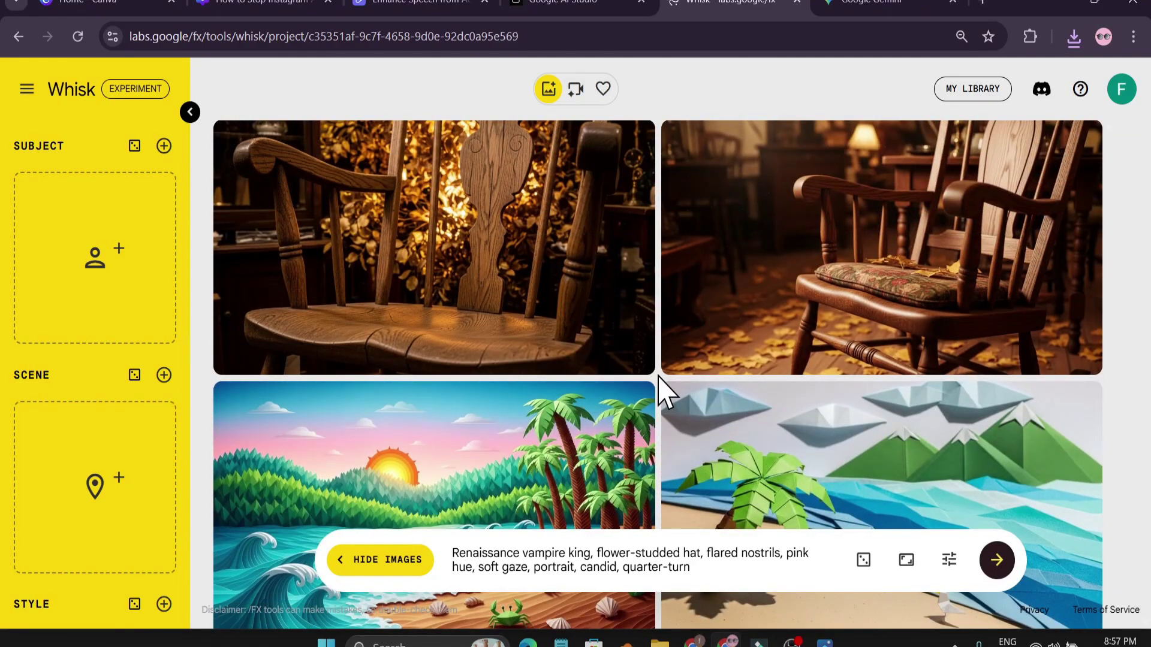
{"action": "scroll", "coordinate": [659, 393], "scroll_direction": "down", "scroll_amount": 20}
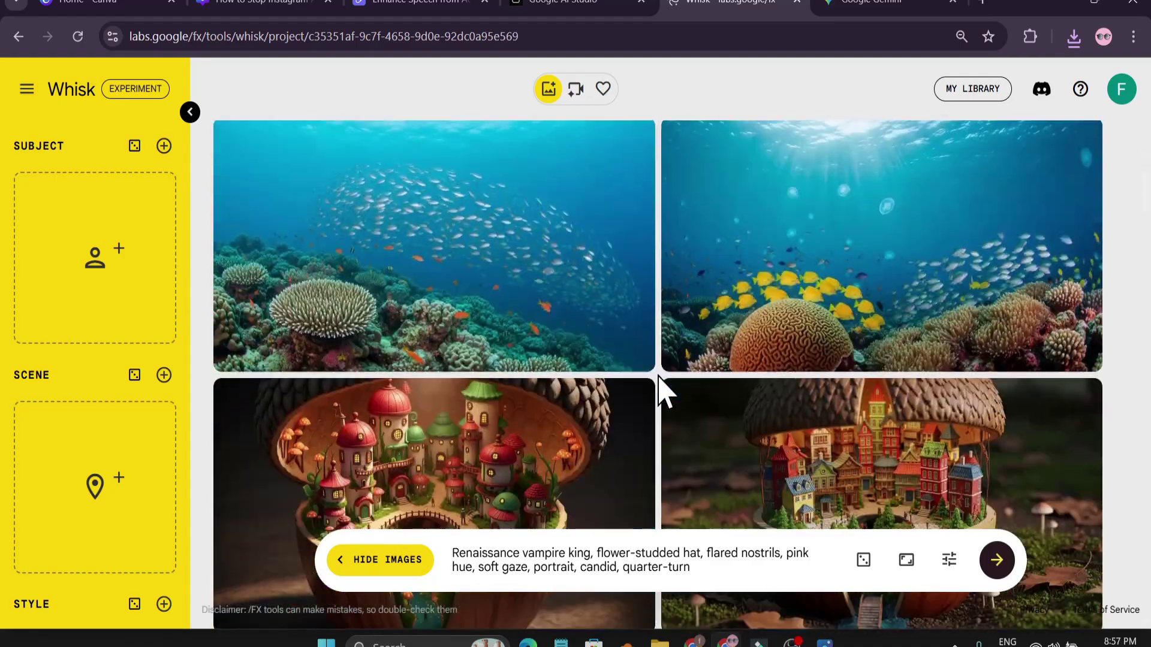
{"action": "scroll", "coordinate": [659, 392], "scroll_direction": "down", "scroll_amount": 20}
{"action": "scroll", "coordinate": [660, 393], "scroll_direction": "down", "scroll_amount": 20}
{"action": "scroll", "coordinate": [659, 393], "scroll_direction": "down", "scroll_amount": 20}
{"action": "scroll", "coordinate": [659, 392], "scroll_direction": "down", "scroll_amount": 10}
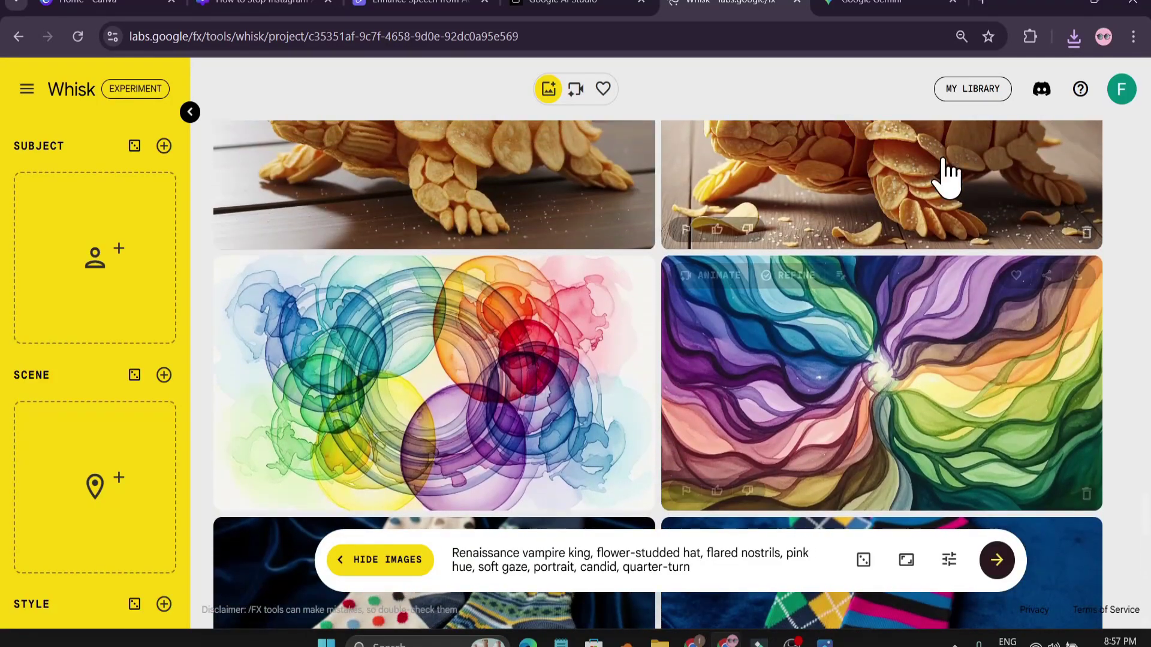
{"action": "left_click", "coordinate": [965, 93]}
- Open the library's Images tab and scroll down through the saved images
{"action": "left_click", "coordinate": [151, 225]}
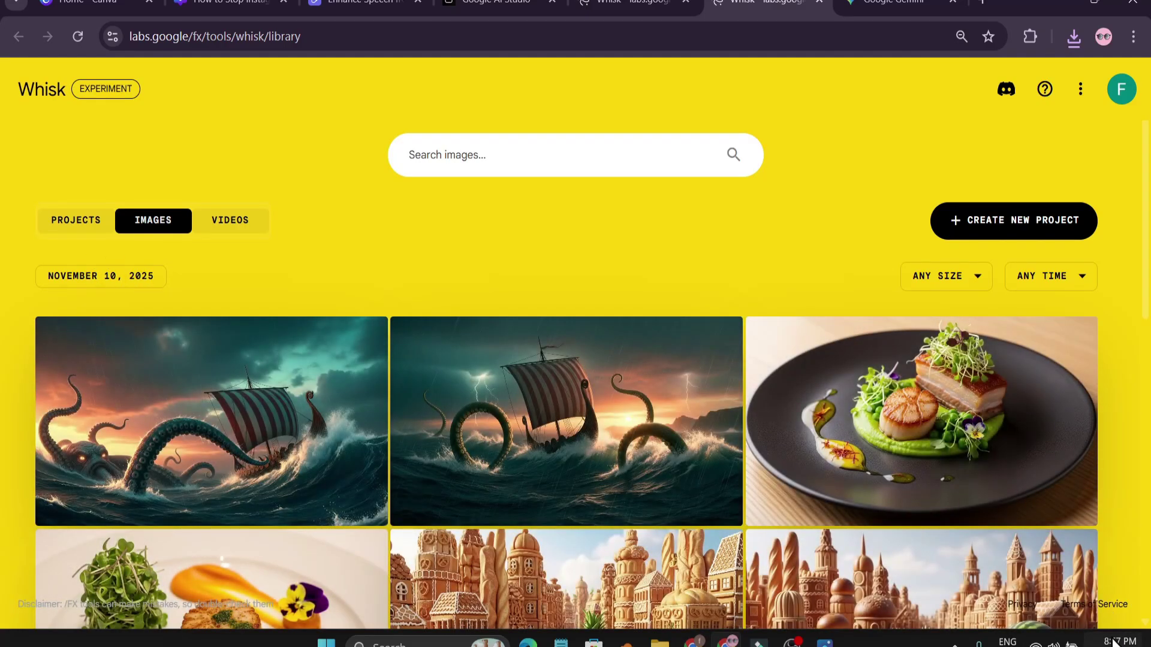
{"action": "scroll", "coordinate": [746, 473], "scroll_direction": "down", "scroll_amount": 10}
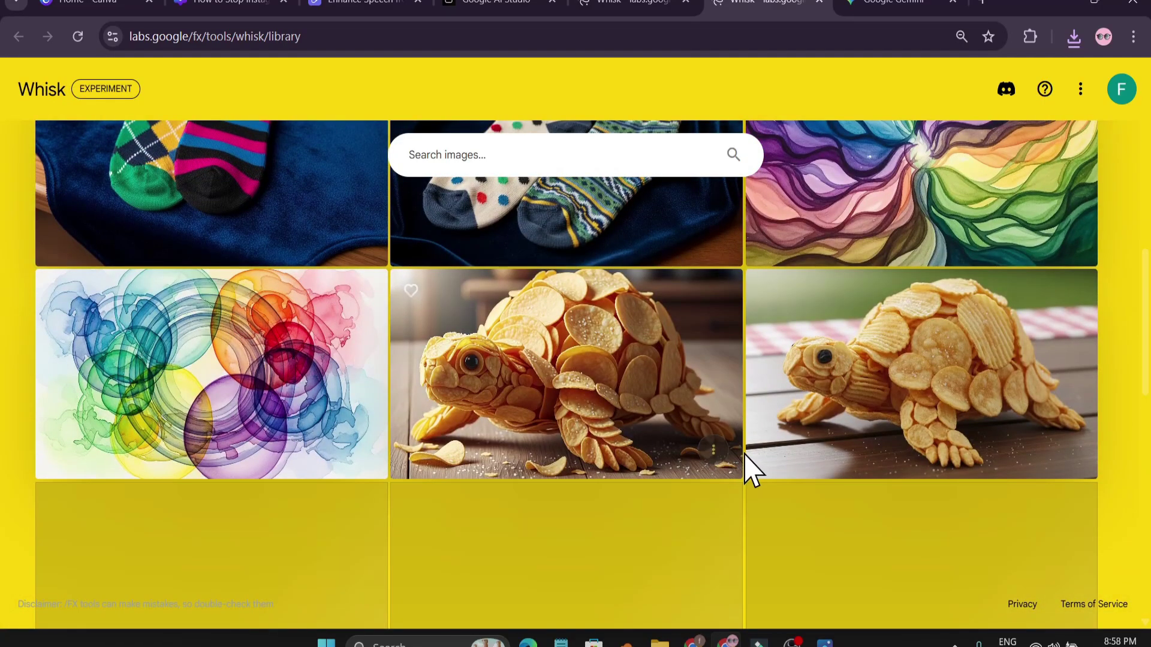
{"action": "scroll", "coordinate": [743, 456], "scroll_direction": "down", "scroll_amount": 3}
{"action": "scroll", "coordinate": [749, 472], "scroll_direction": "down", "scroll_amount": 5}
{"action": "scroll", "coordinate": [749, 472], "scroll_direction": "down", "scroll_amount": 2}
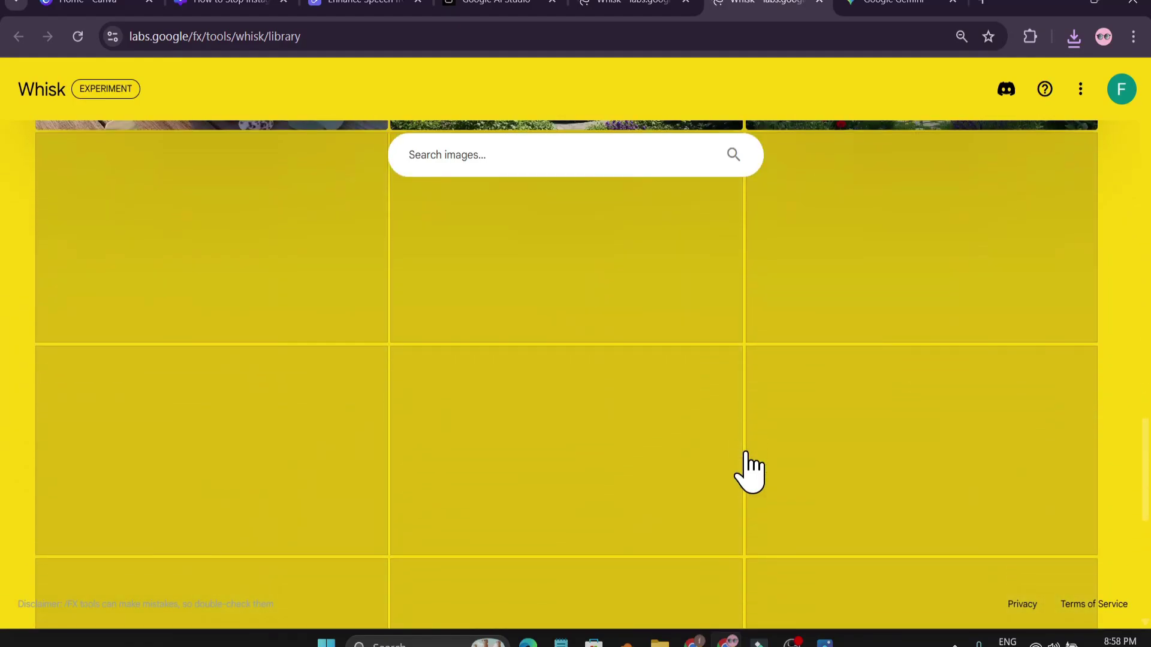
{"action": "scroll", "coordinate": [749, 472], "scroll_direction": "down", "scroll_amount": 4}
{"action": "scroll", "coordinate": [749, 472], "scroll_direction": "down", "scroll_amount": 1}
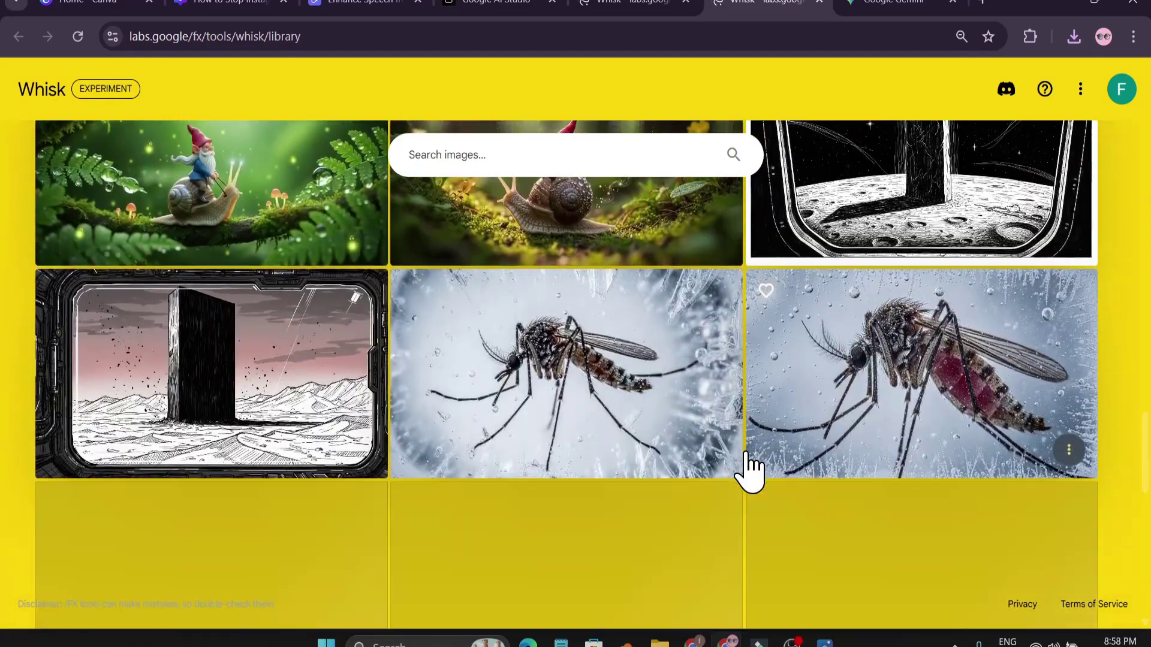
{"action": "scroll", "coordinate": [749, 473], "scroll_direction": "down", "scroll_amount": 3}
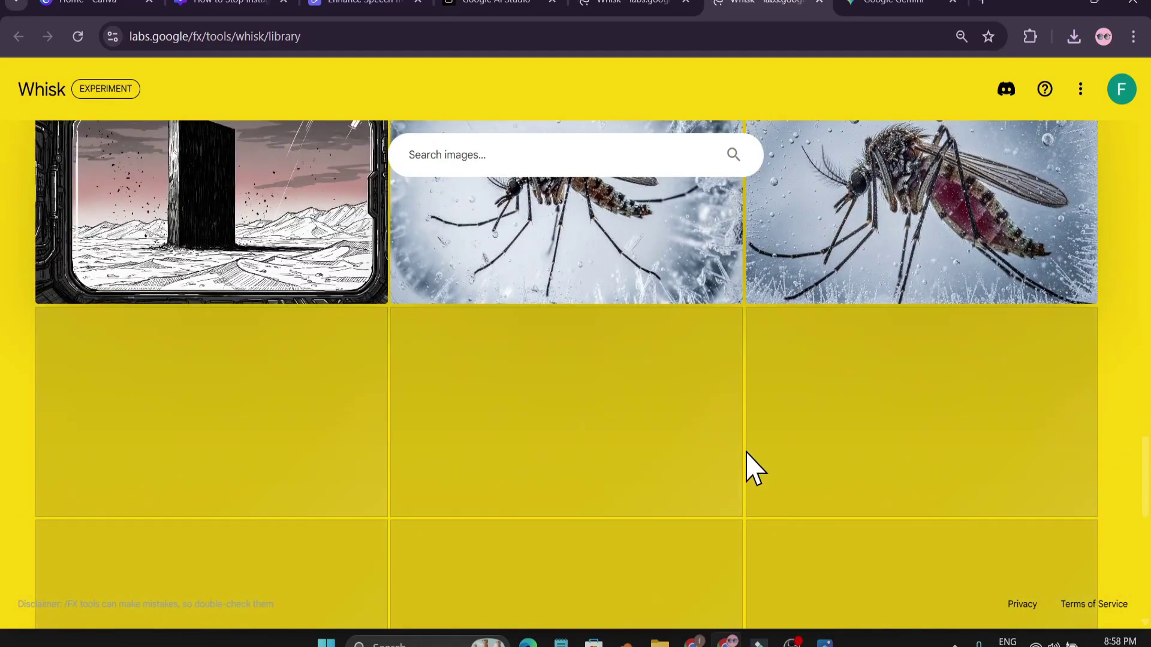
{"action": "scroll", "coordinate": [749, 471], "scroll_direction": "up", "scroll_amount": 9}
{"action": "scroll", "coordinate": [749, 472], "scroll_direction": "down", "scroll_amount": 8}
{"action": "scroll", "coordinate": [749, 473], "scroll_direction": "down", "scroll_amount": 12}
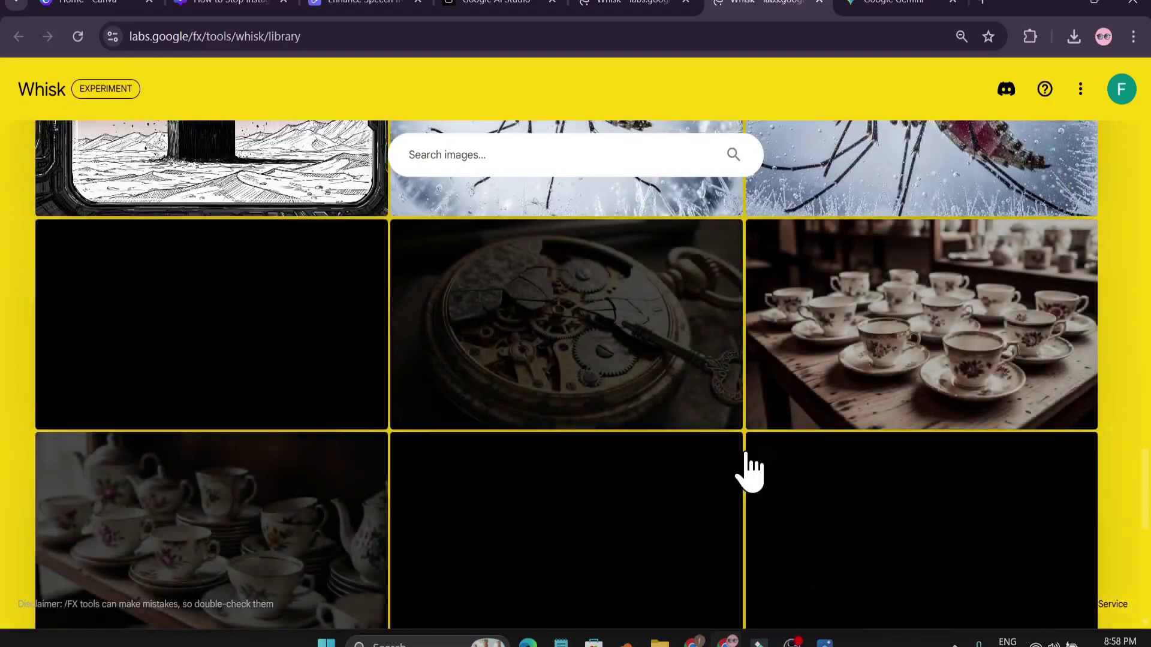
{"action": "scroll", "coordinate": [749, 473], "scroll_direction": "down", "scroll_amount": 8}
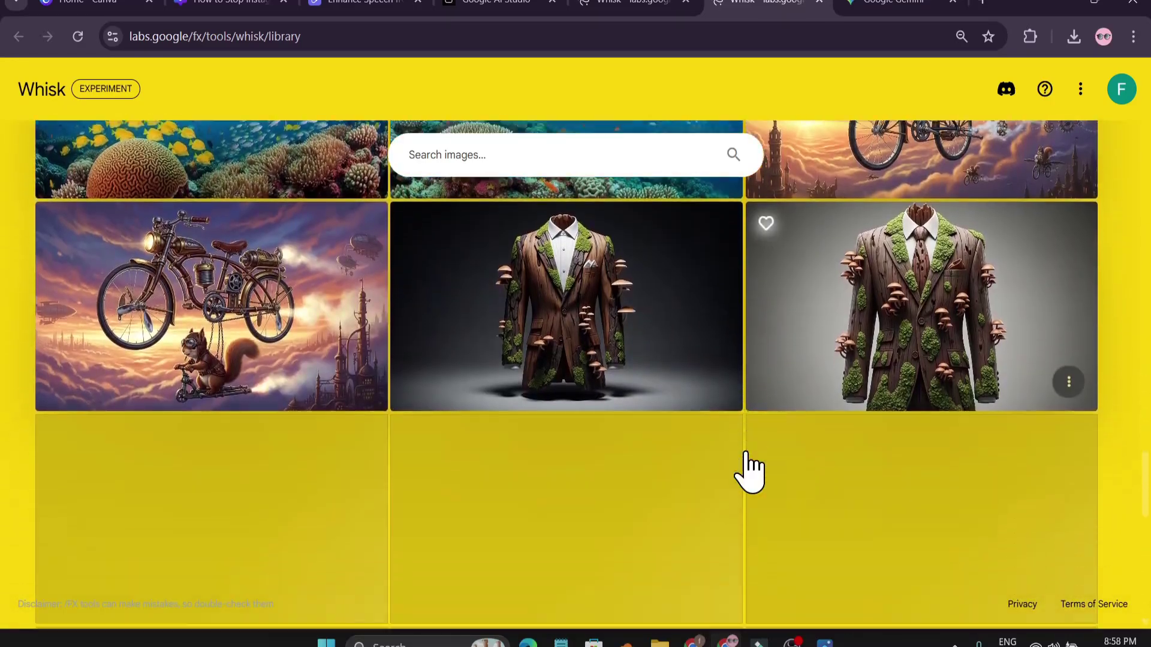
- Scroll back up, return to the Whisk project tab and roll a random prompt
{"action": "scroll", "coordinate": [749, 472], "scroll_direction": "up", "scroll_amount": 8}
{"action": "scroll", "coordinate": [752, 471], "scroll_direction": "up", "scroll_amount": 20}
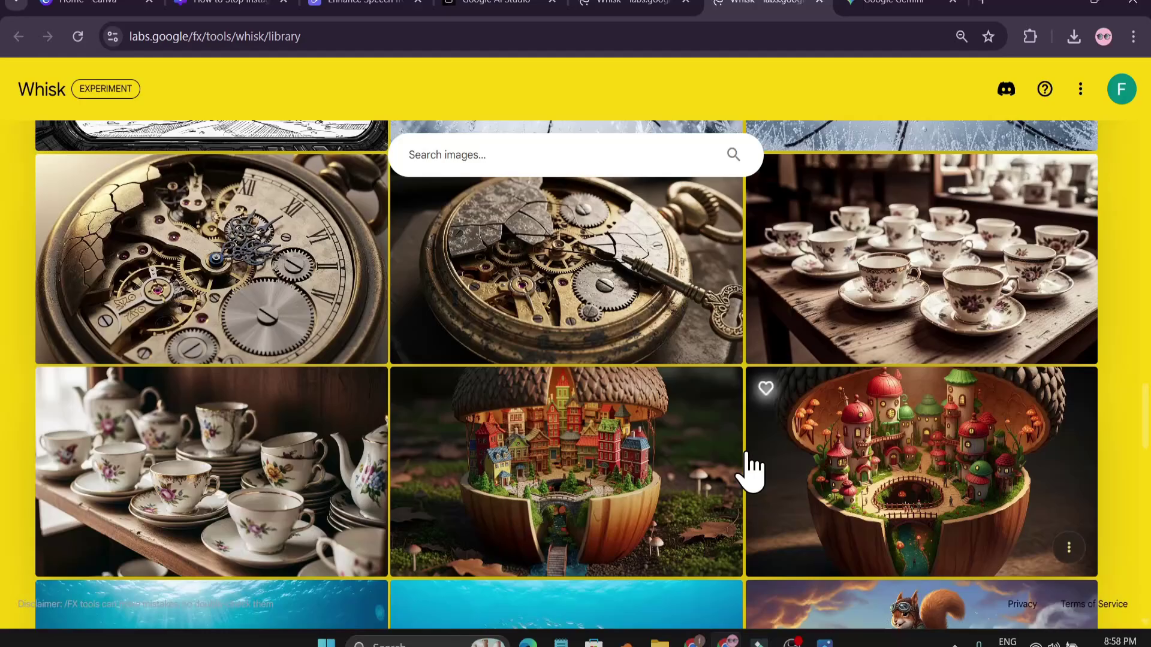
{"action": "scroll", "coordinate": [749, 470], "scroll_direction": "up", "scroll_amount": 15}
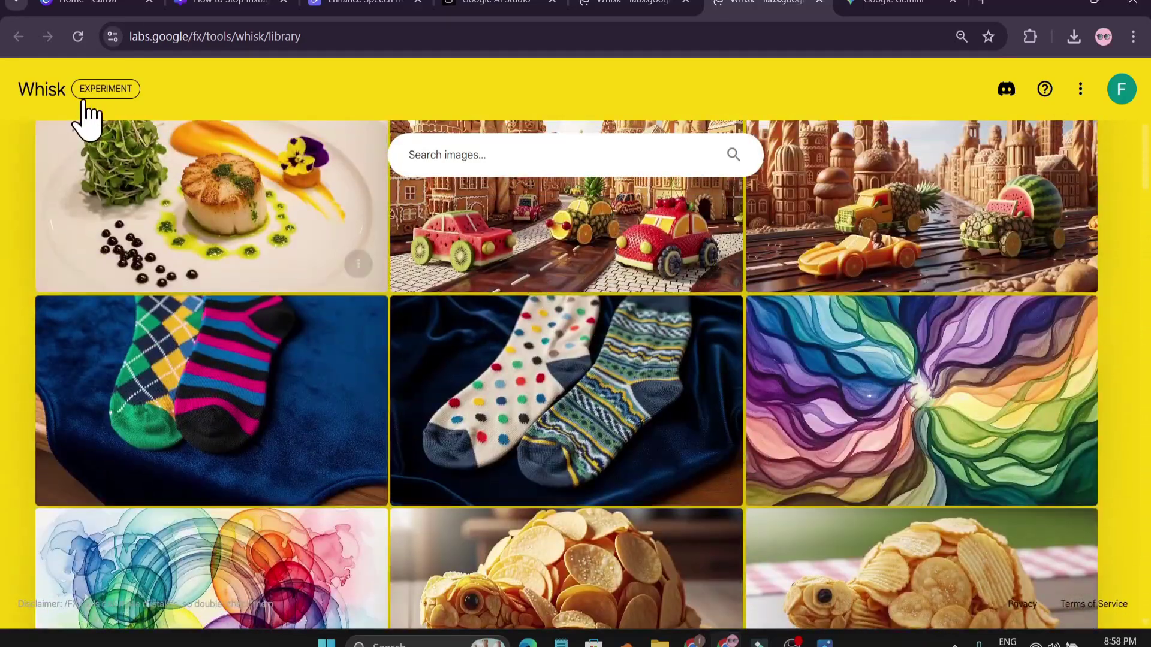
{"action": "scroll", "coordinate": [441, 200], "scroll_direction": "up", "scroll_amount": 3}
{"action": "left_click", "coordinate": [629, 6]}
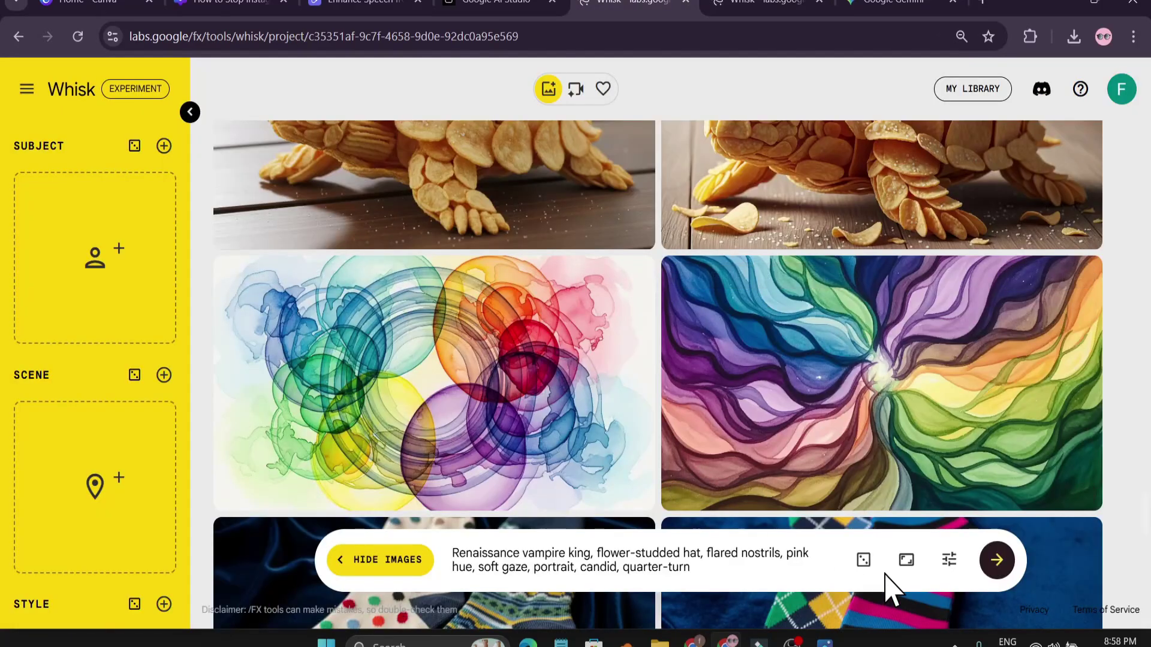
{"action": "left_click", "coordinate": [861, 560]}
- Roll a portrait-with-elaborate-earrings prompt and set the aspect ratio to 1:1 Square
{"action": "left_click", "coordinate": [863, 560]}
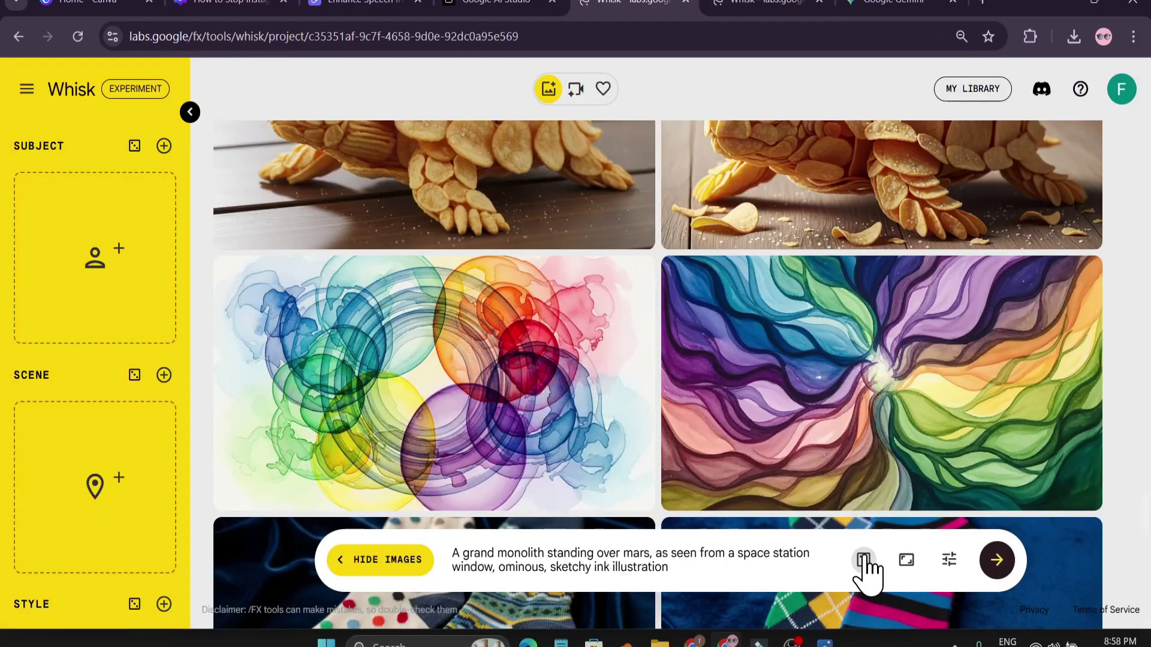
{"action": "left_click", "coordinate": [863, 560]}
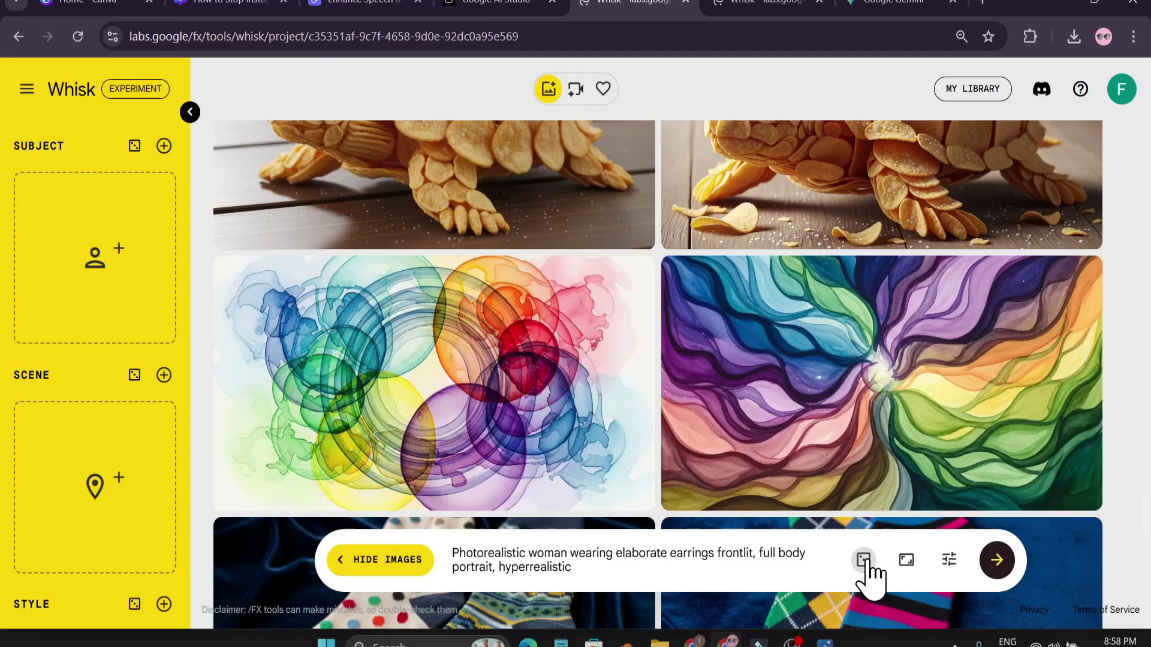
{"action": "left_click", "coordinate": [907, 561]}
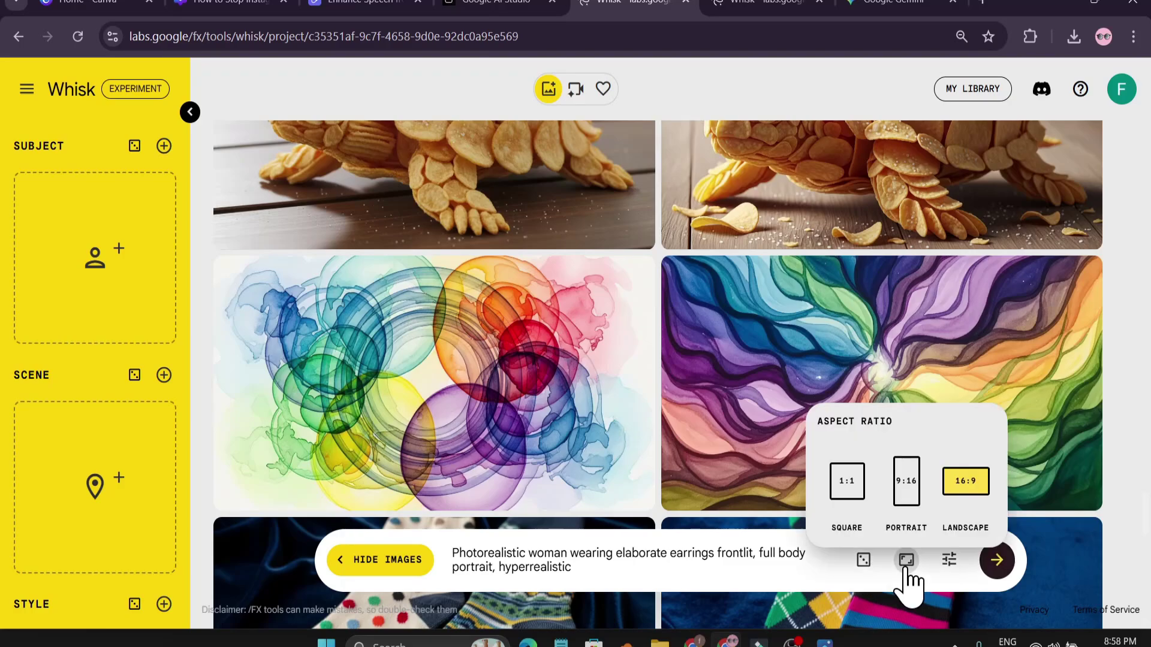
{"action": "left_click", "coordinate": [851, 491]}
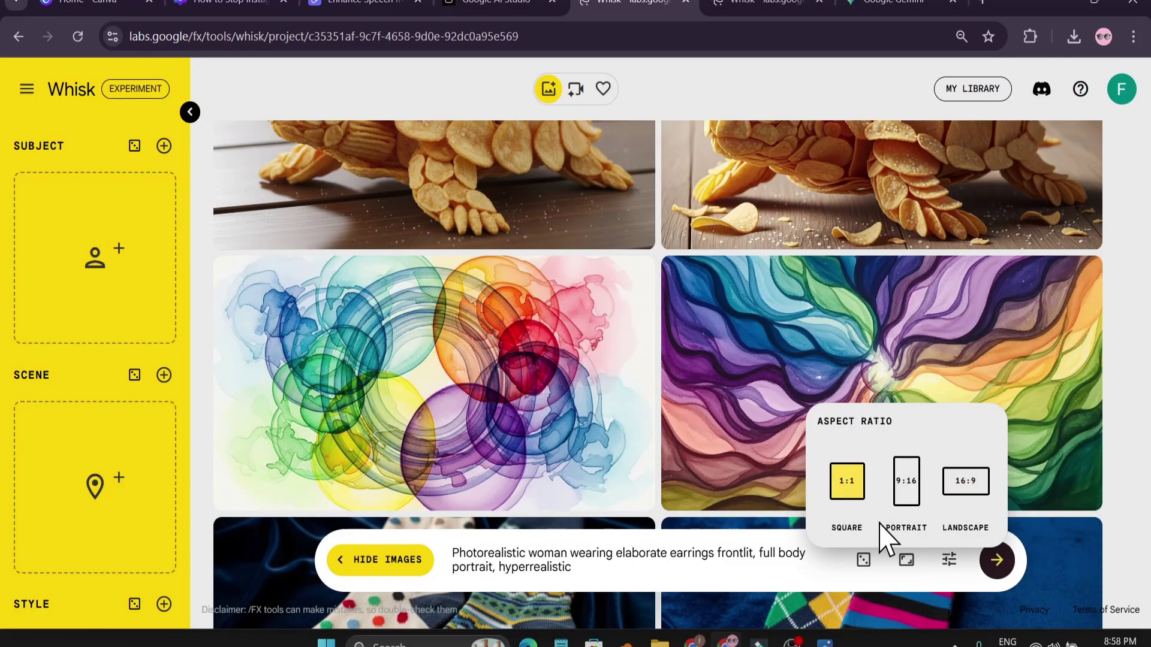
{"action": "left_click", "coordinate": [907, 501]}
{"action": "left_click", "coordinate": [966, 485]}
{"action": "left_click", "coordinate": [907, 507]}
{"action": "left_click", "coordinate": [848, 491]}
- View the sci-fi city image larger in Gemini, then return to the Whisk library
{"action": "left_click", "coordinate": [902, 5]}
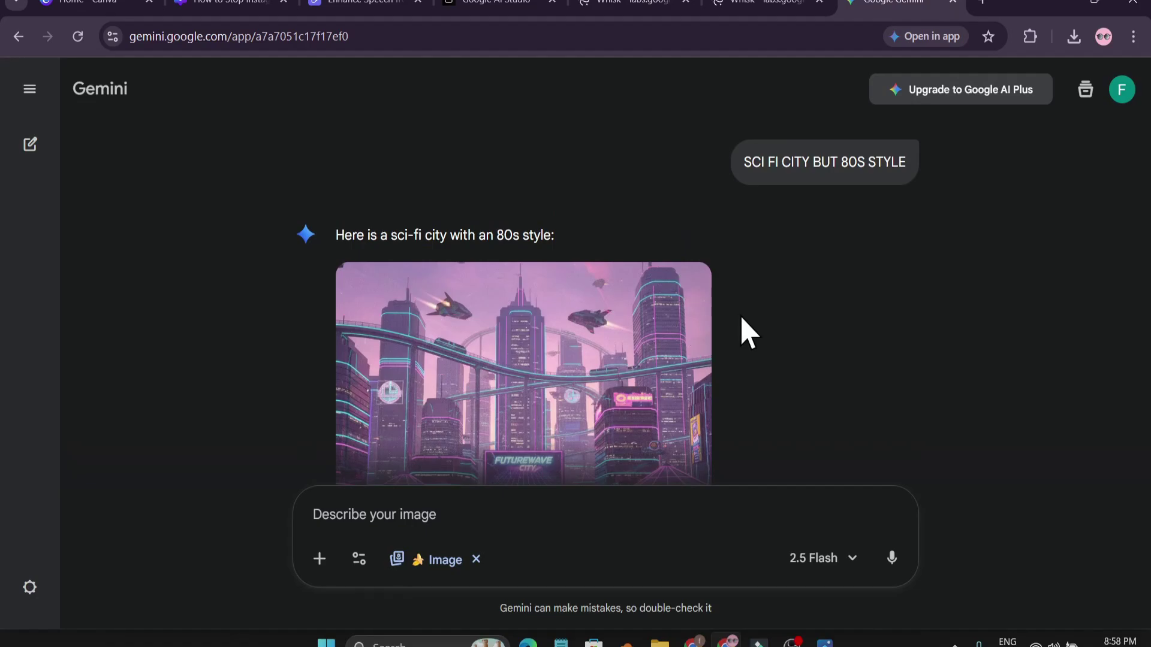
{"action": "left_click", "coordinate": [637, 373]}
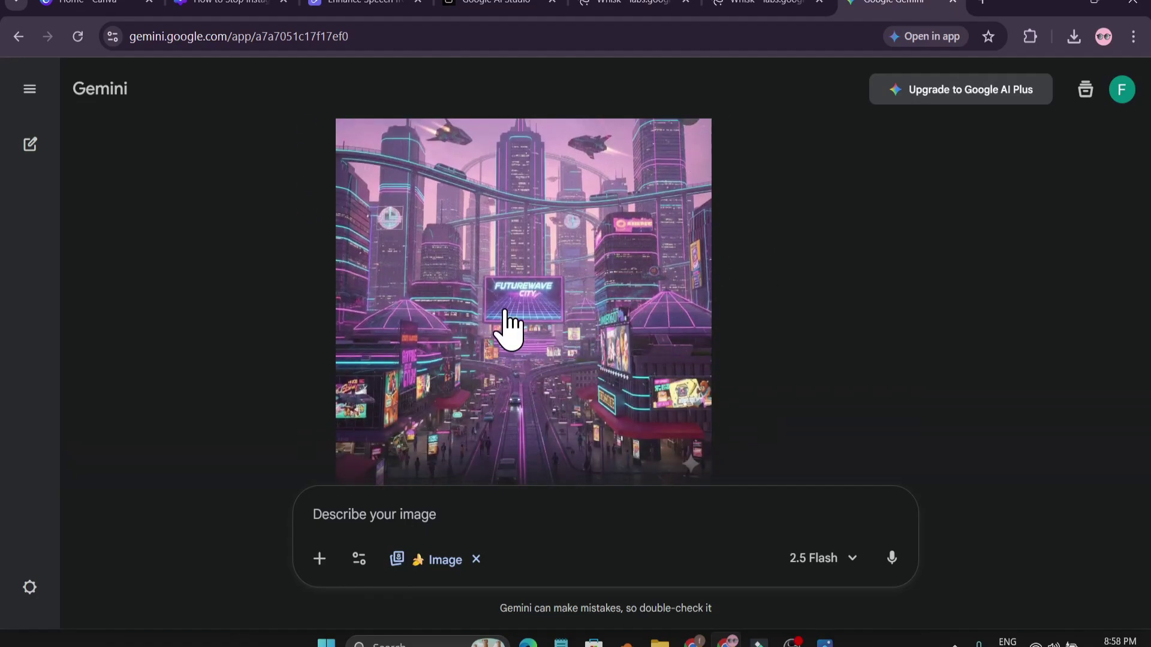
{"action": "left_click", "coordinate": [765, 7]}
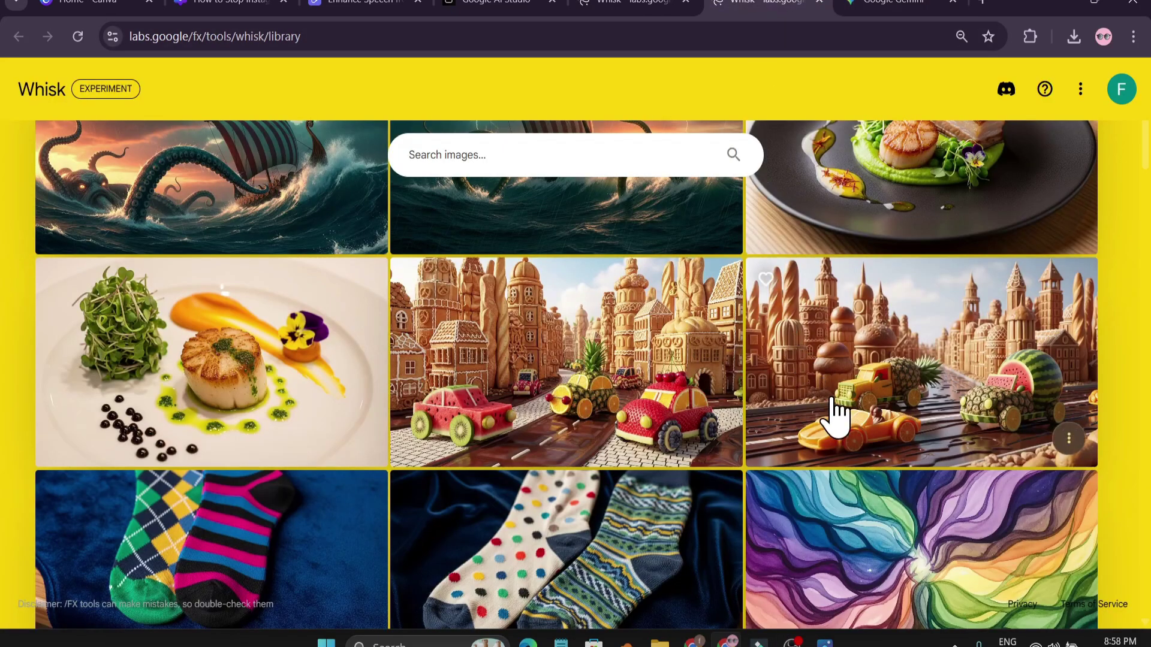
- Keep the 1:1 Square ratio and roll the Shibuya sushi-and-ramen neon night prompt
{"action": "key", "text": "ctrl+shift+Tab"}
{"action": "left_click", "coordinate": [911, 492]}
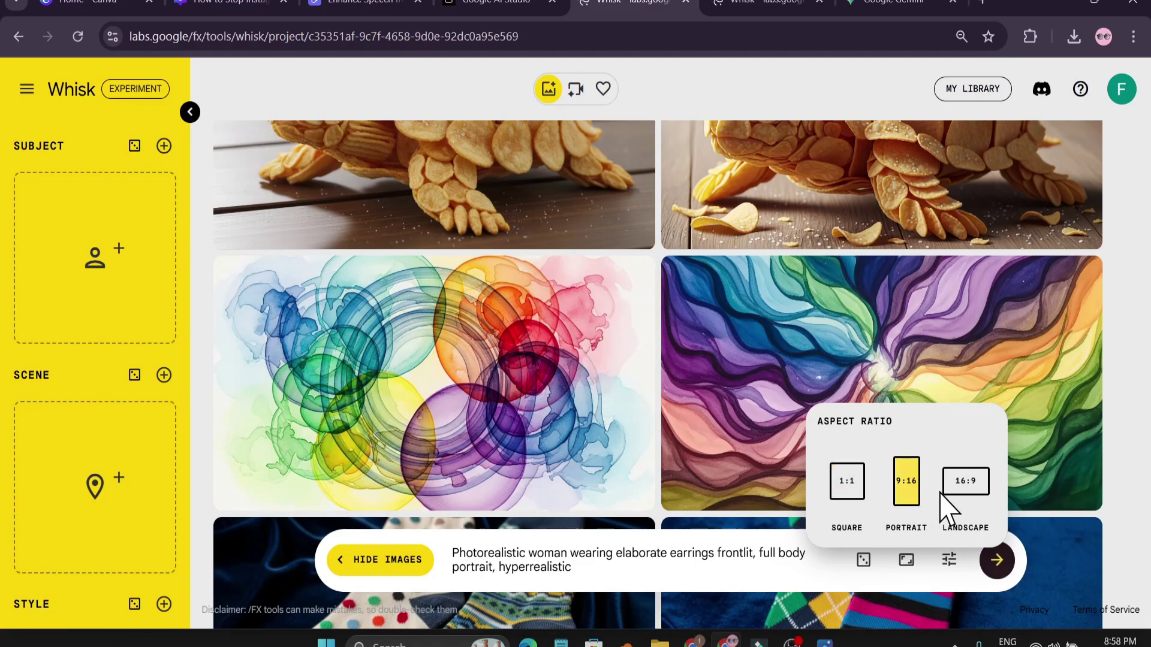
{"action": "left_click", "coordinate": [962, 489]}
{"action": "left_click", "coordinate": [905, 492]}
{"action": "left_click", "coordinate": [851, 489]}
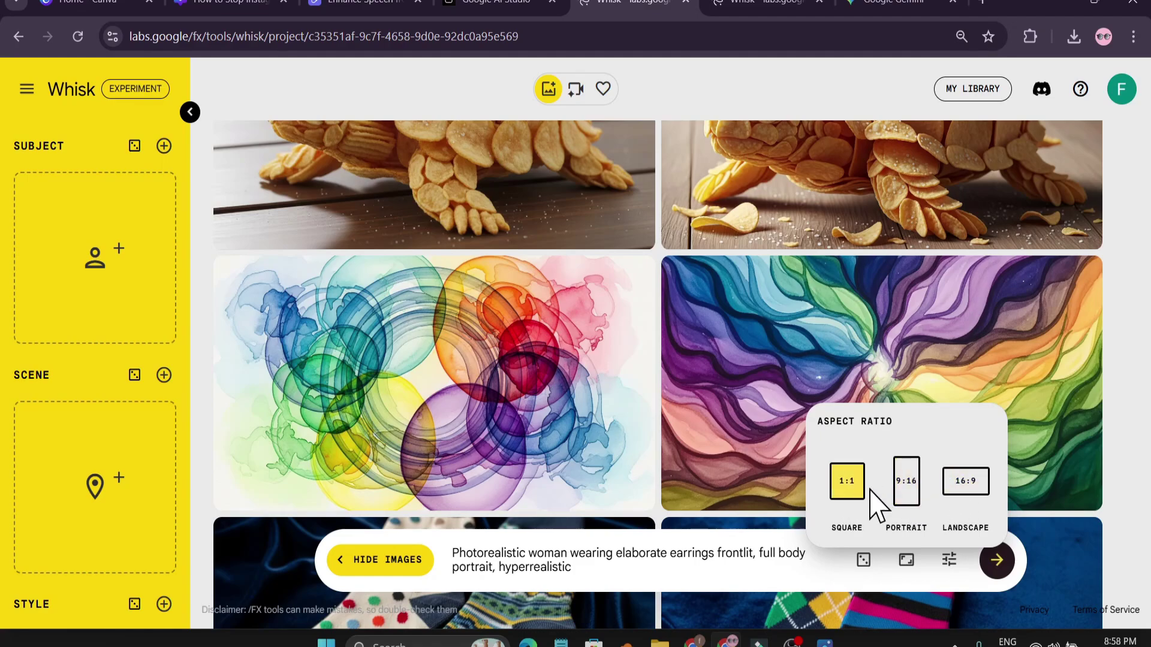
{"action": "left_click", "coordinate": [907, 494]}
{"action": "left_click", "coordinate": [968, 483]}
{"action": "left_click", "coordinate": [851, 487]}
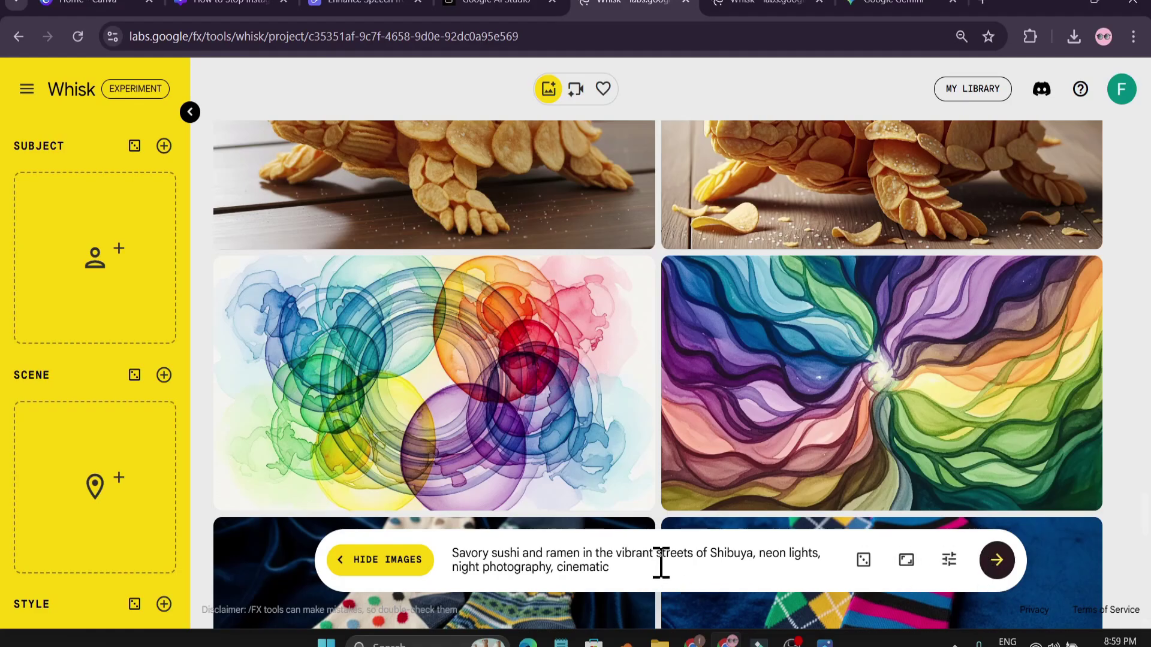
- Generate the sushi-and-ramen images, then roll an optical-illusion prompt and generate again
{"action": "left_click", "coordinate": [983, 566]}
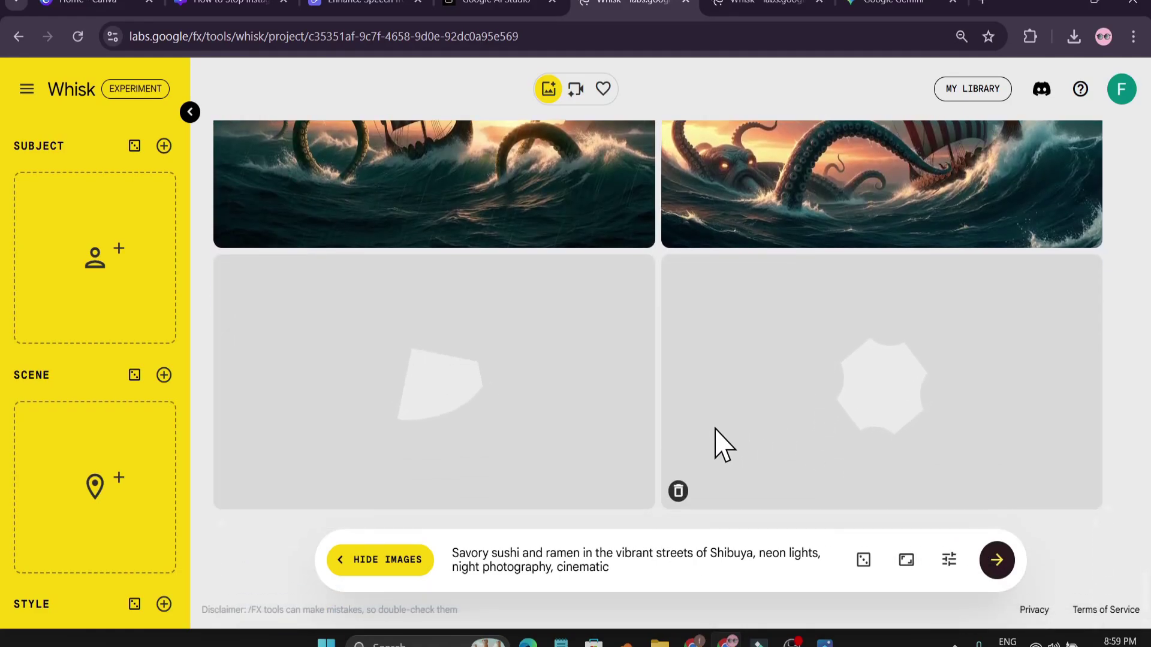
{"action": "left_click", "coordinate": [863, 562]}
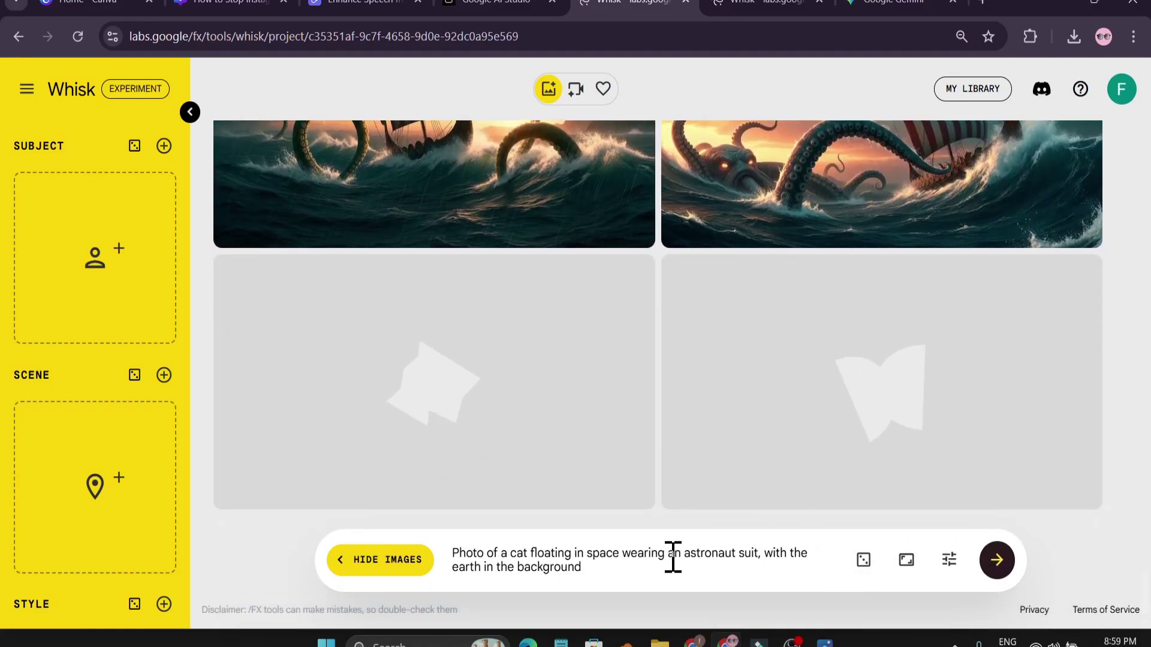
{"action": "left_click", "coordinate": [863, 562]}
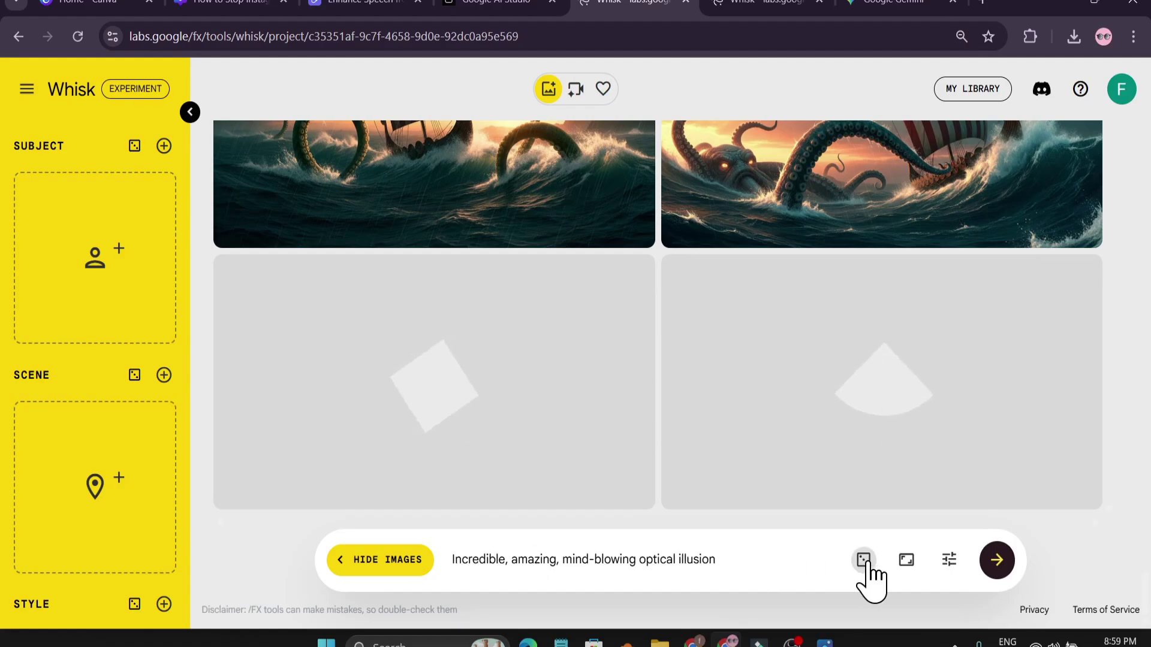
{"action": "left_click", "coordinate": [997, 561]}
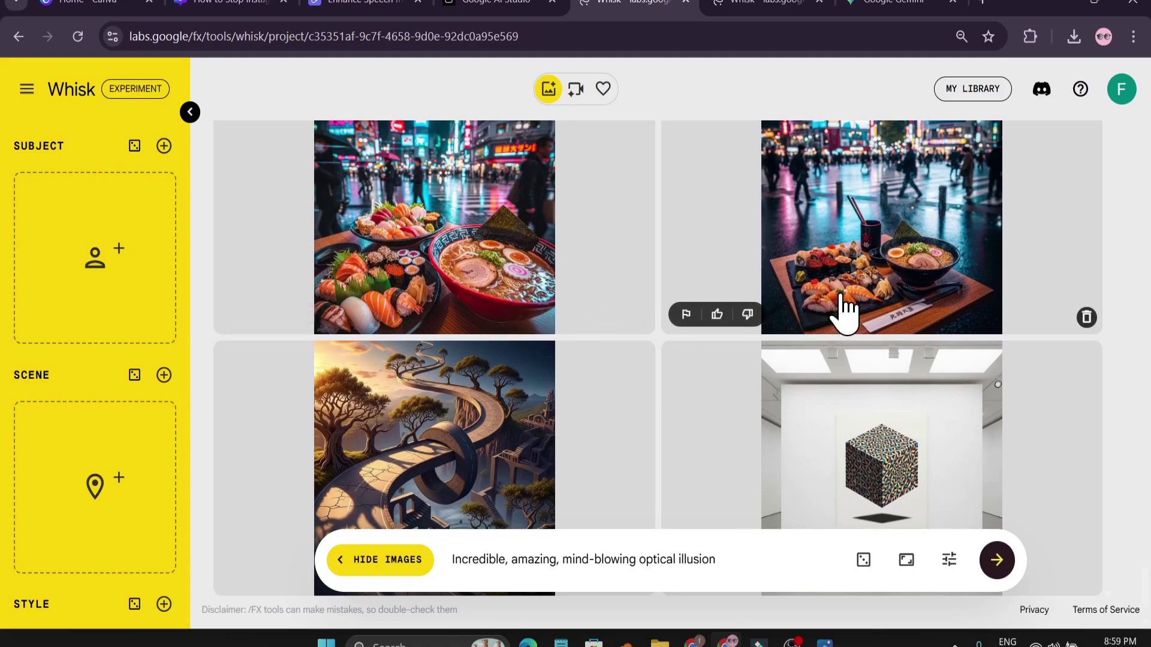
- Switch the image aspect ratio from 1:1 Square to 16:9 Landscape
{"action": "scroll", "coordinate": [653, 323], "scroll_direction": "down", "scroll_amount": 2}
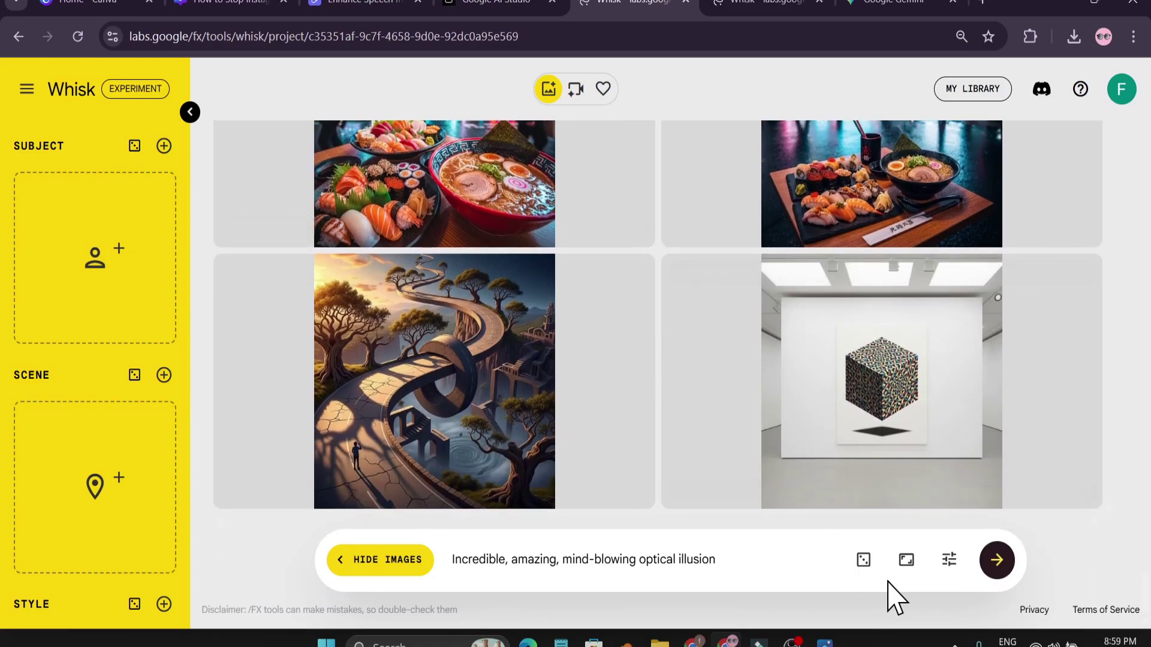
{"action": "left_click", "coordinate": [906, 560]}
{"action": "left_click", "coordinate": [914, 495]}
{"action": "left_click", "coordinate": [954, 503]}
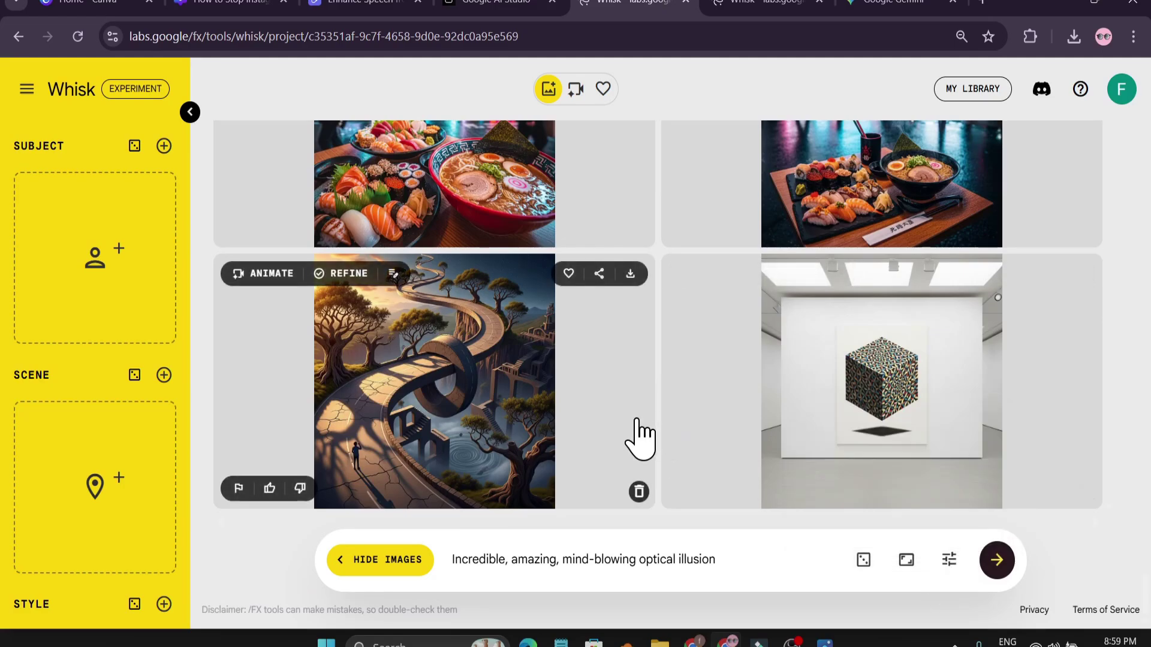
{"action": "scroll", "coordinate": [641, 441], "scroll_direction": "up", "scroll_amount": 2}
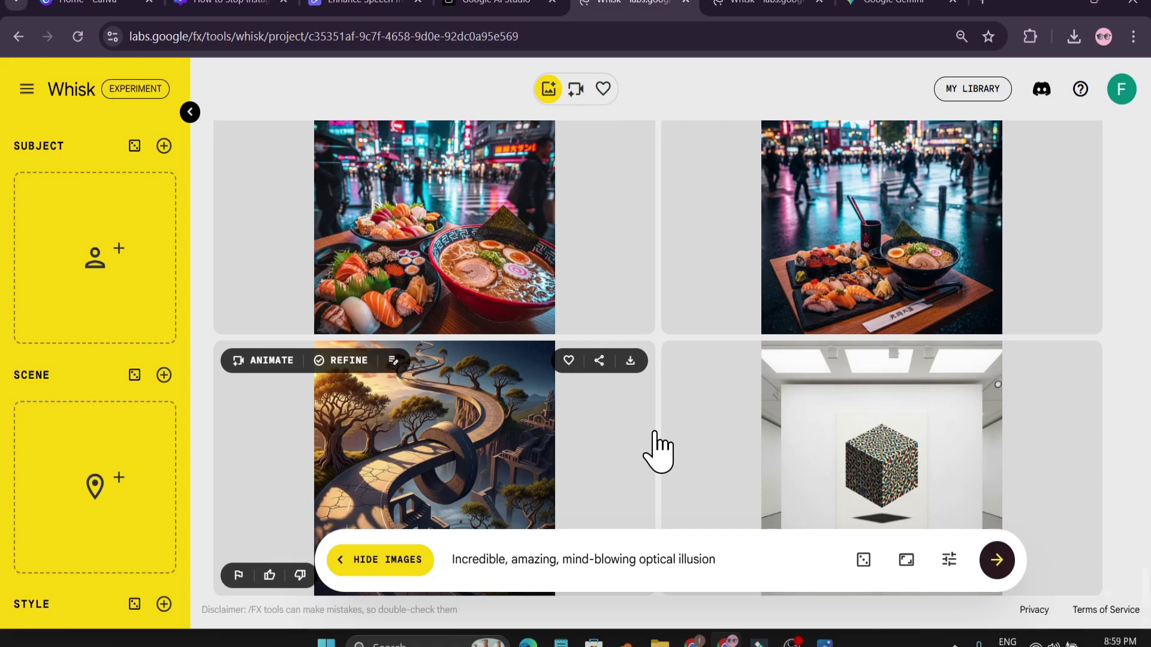
- Upload the Google_AI_Studio globe-and-butterfly PNG from Downloads as the subject image
{"action": "left_click", "coordinate": [98, 288]}
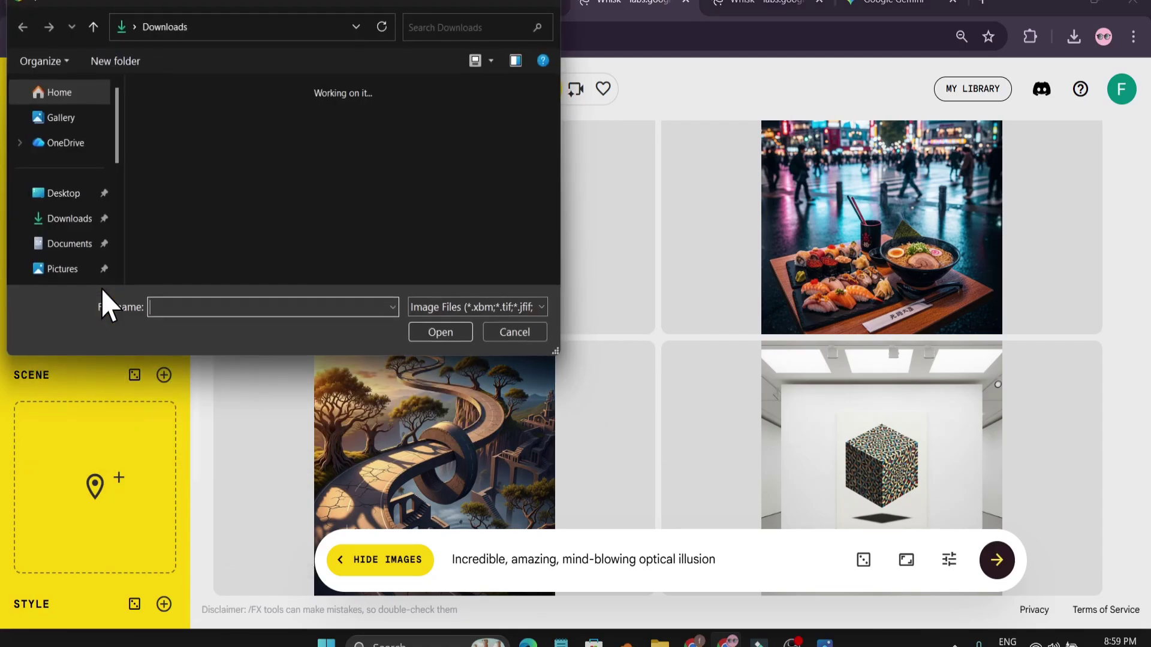
{"action": "left_click", "coordinate": [458, 211]}
{"action": "left_click", "coordinate": [444, 331]}
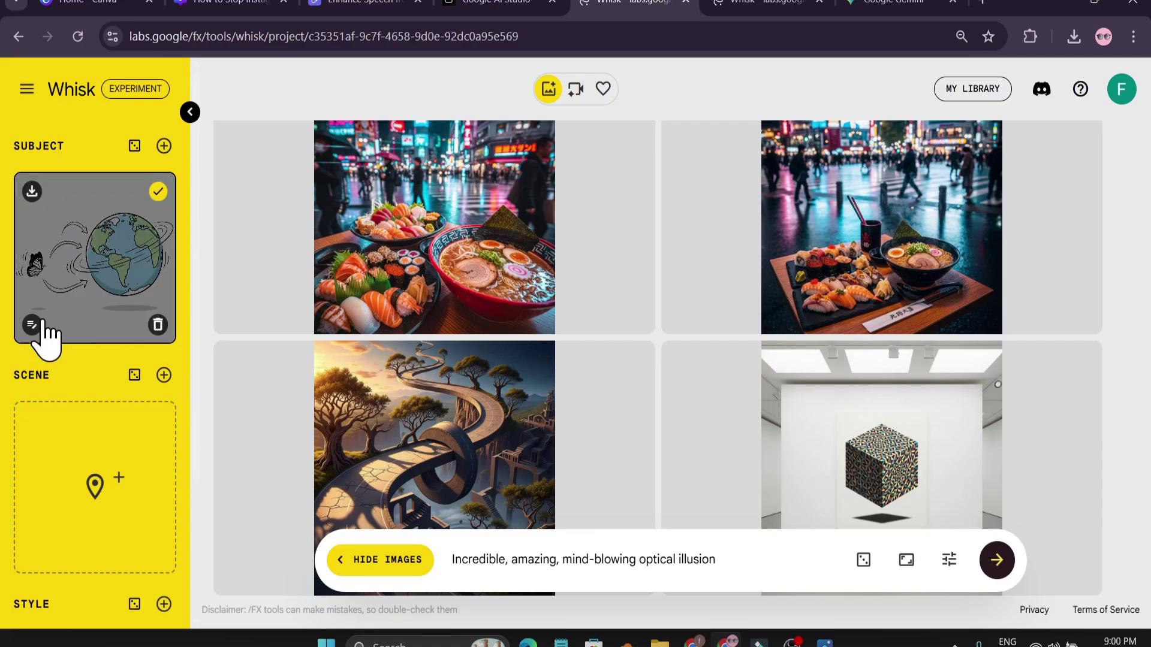
- Edit the subject with 'CHNAGE THE GLOBE COLOR TO RED' and keep the first red-globe result
{"action": "left_click", "coordinate": [31, 325]}
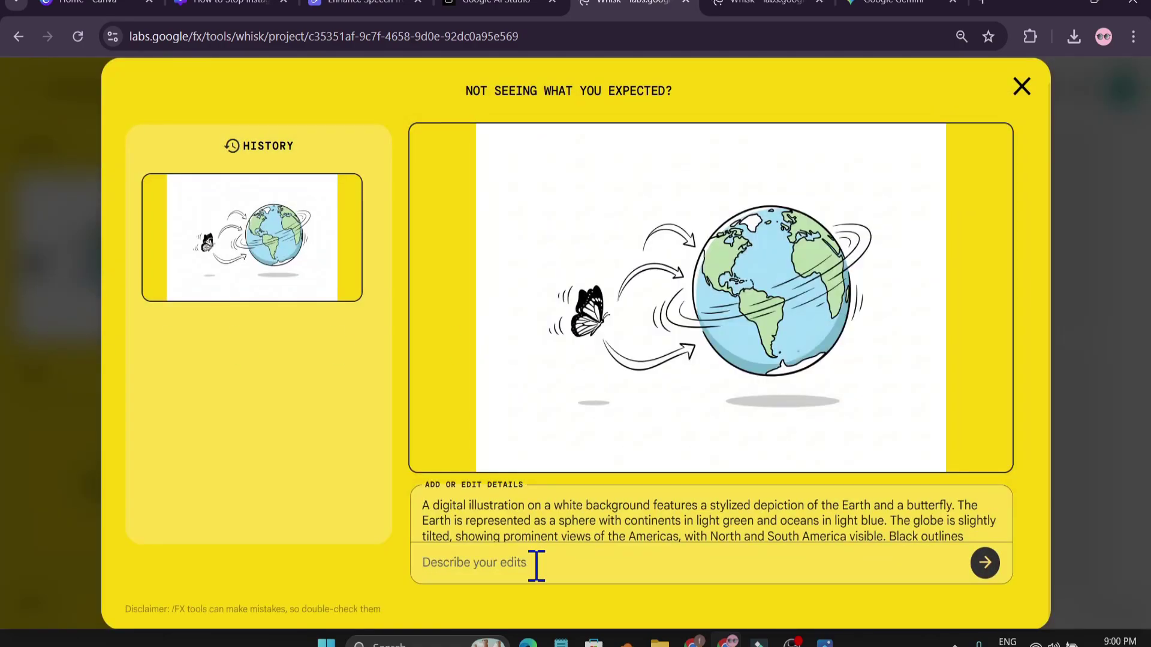
{"action": "type", "text": "CHNAGE THE GLOBE COLOR TO RED"}
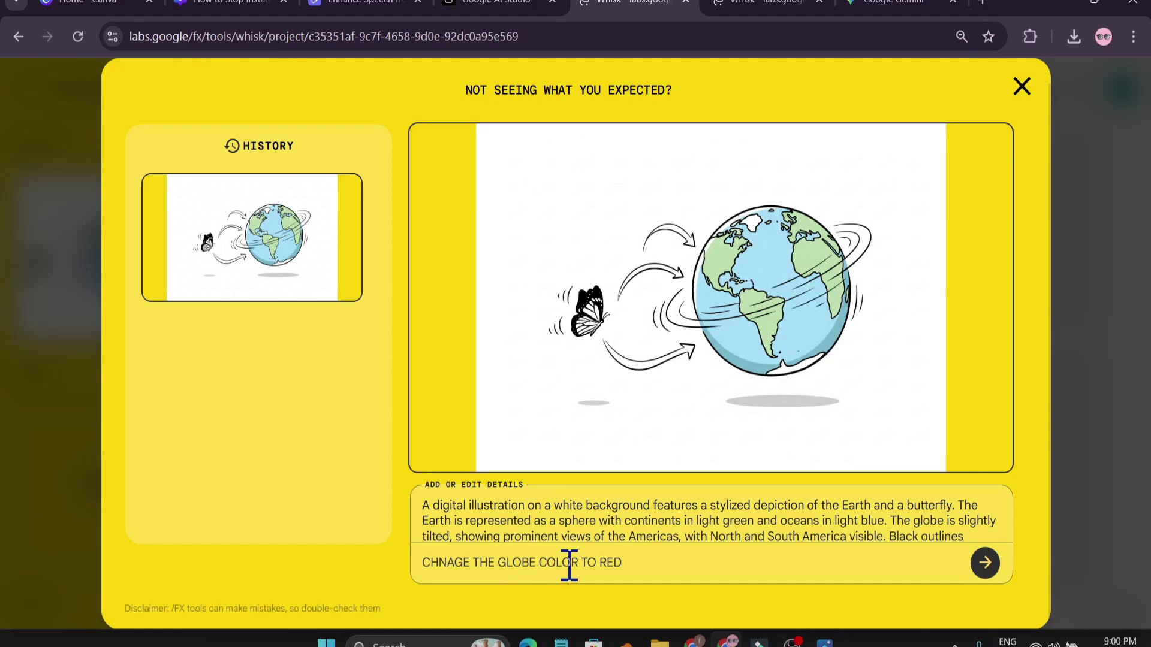
{"action": "left_click", "coordinate": [985, 562]}
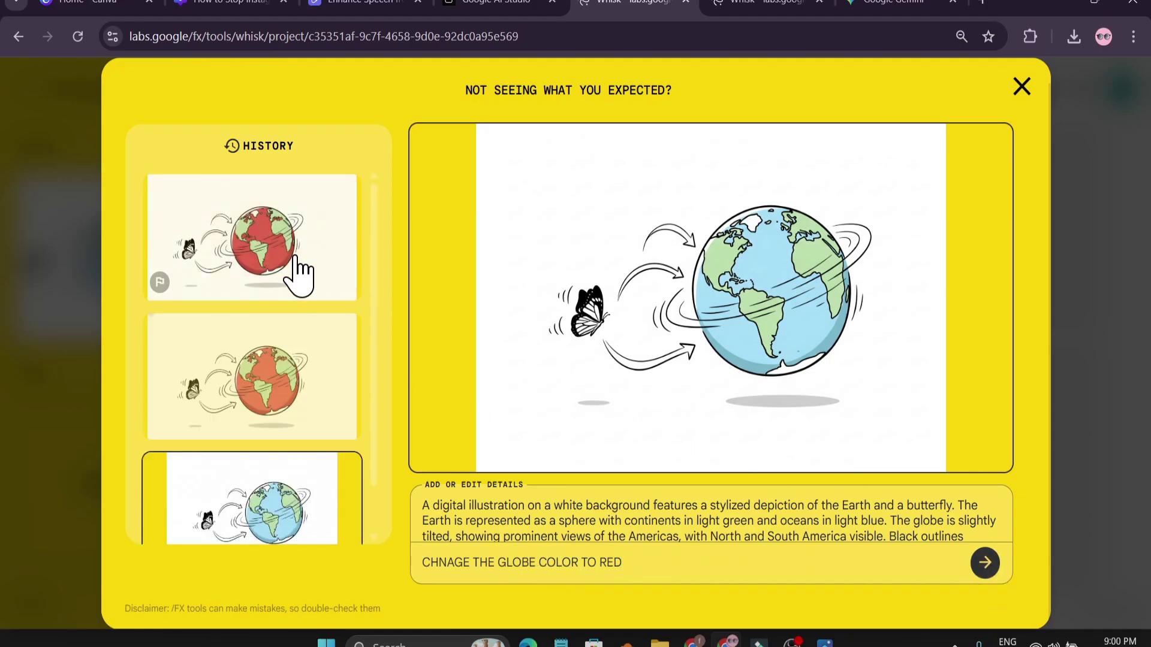
{"action": "left_click", "coordinate": [258, 263]}
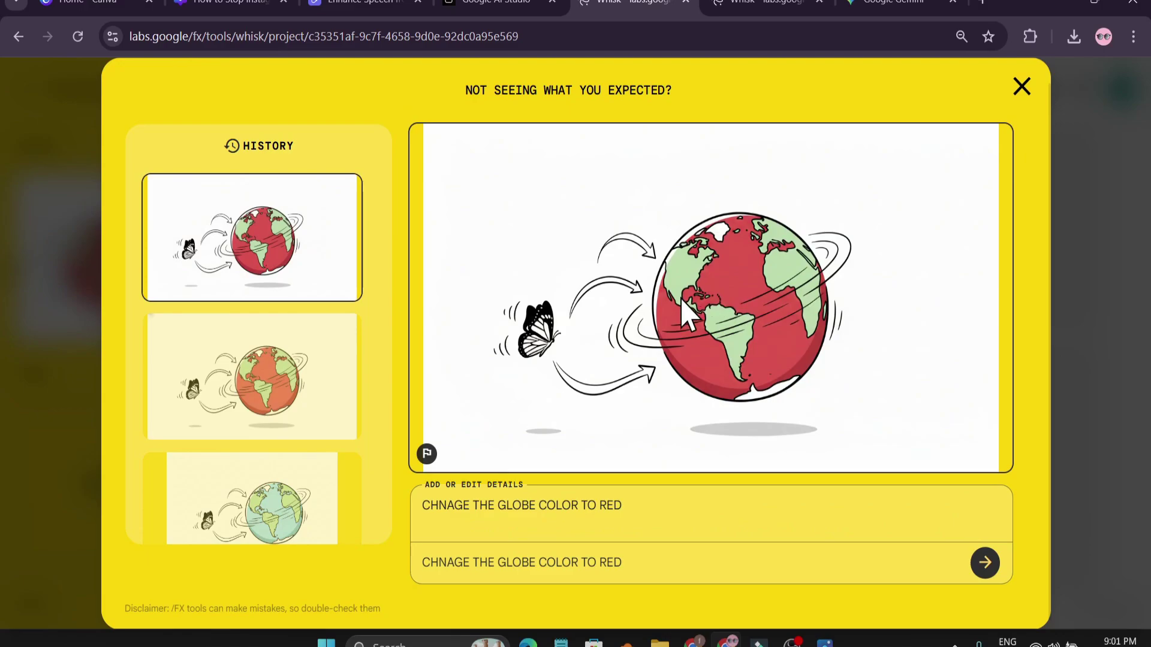
{"action": "left_click", "coordinate": [1021, 87]}
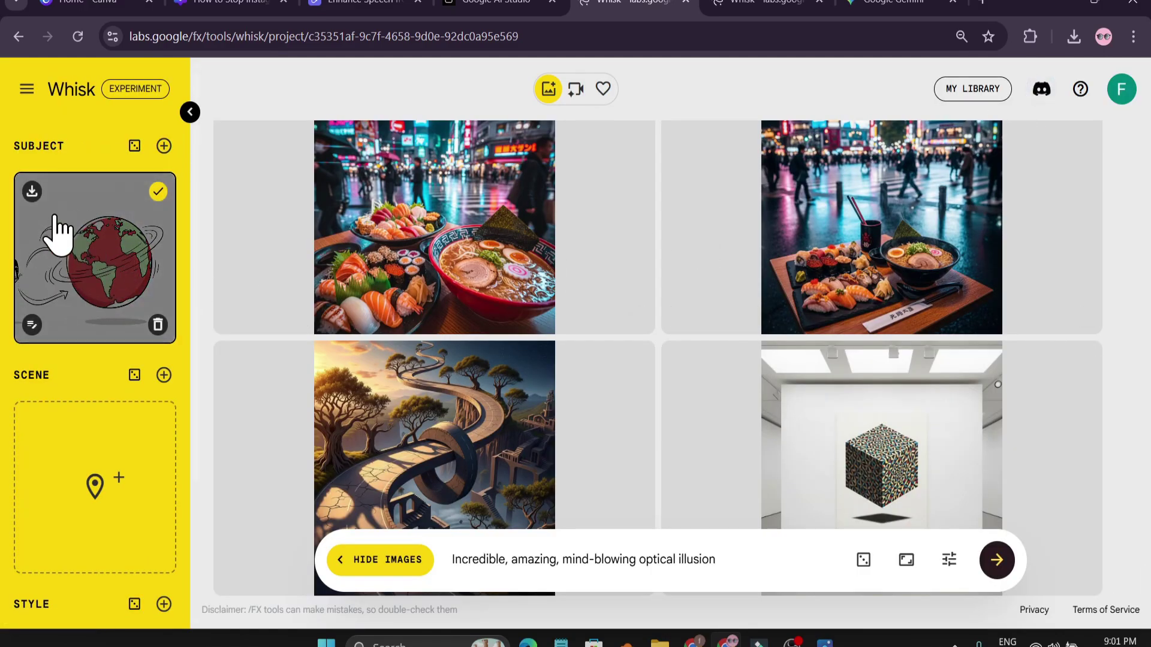
- Download the red-globe subject as a 763 KB PNG, view it, then minimize back to Whisk
{"action": "left_click", "coordinate": [31, 190]}
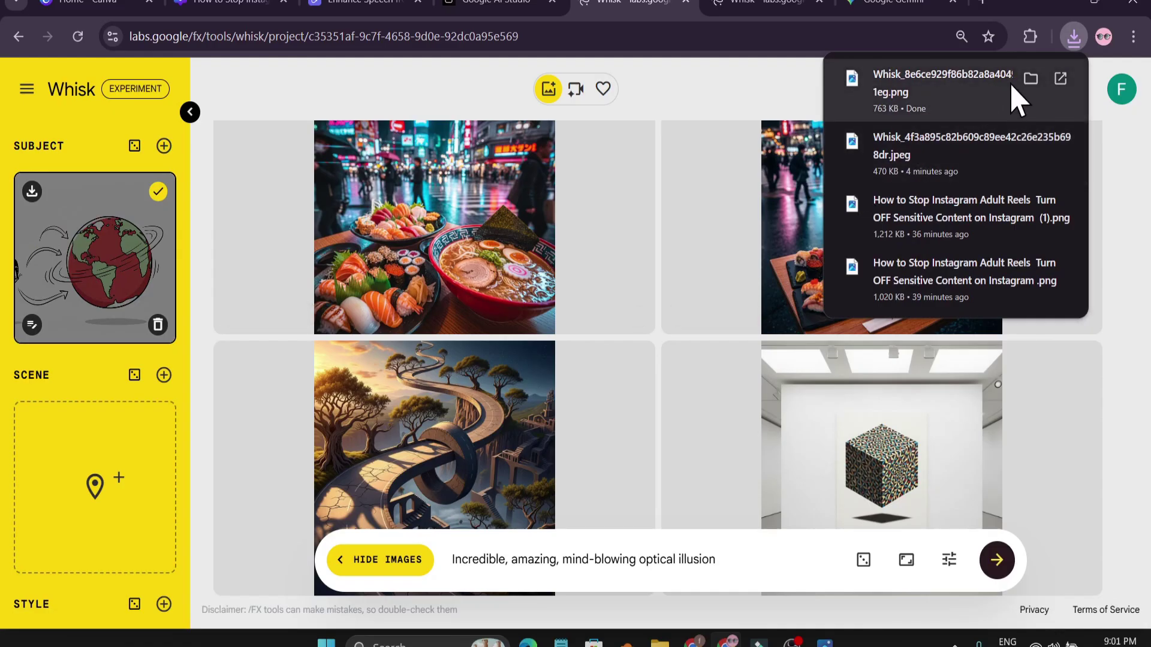
{"action": "left_click", "coordinate": [1034, 91]}
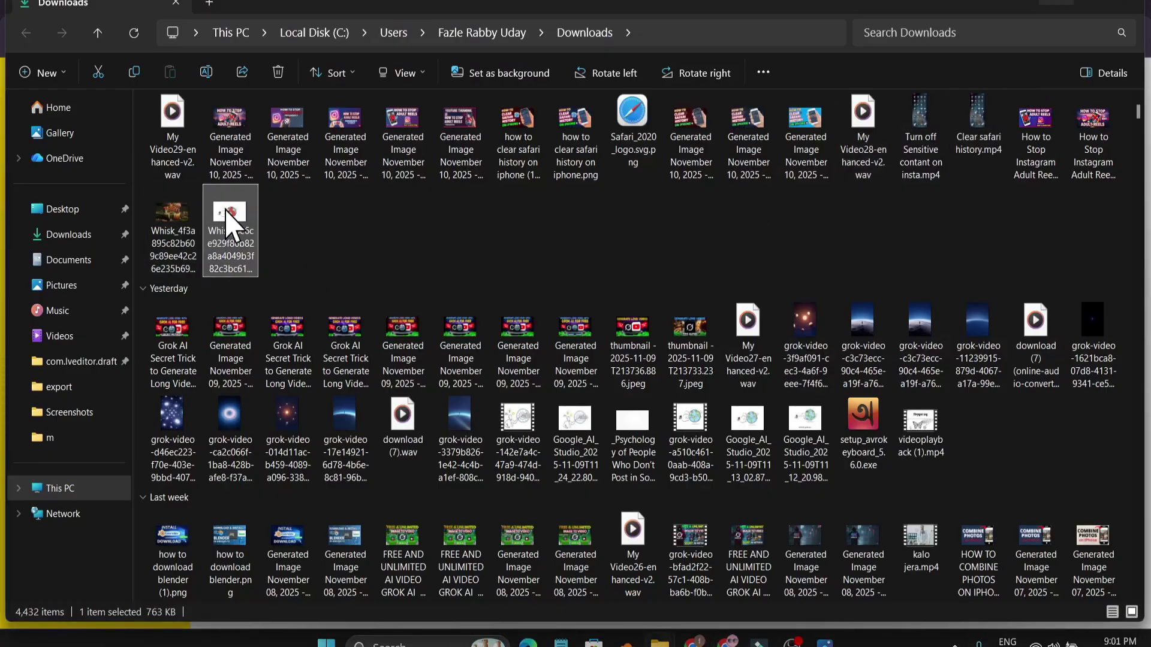
{"action": "double_click", "coordinate": [231, 225]}
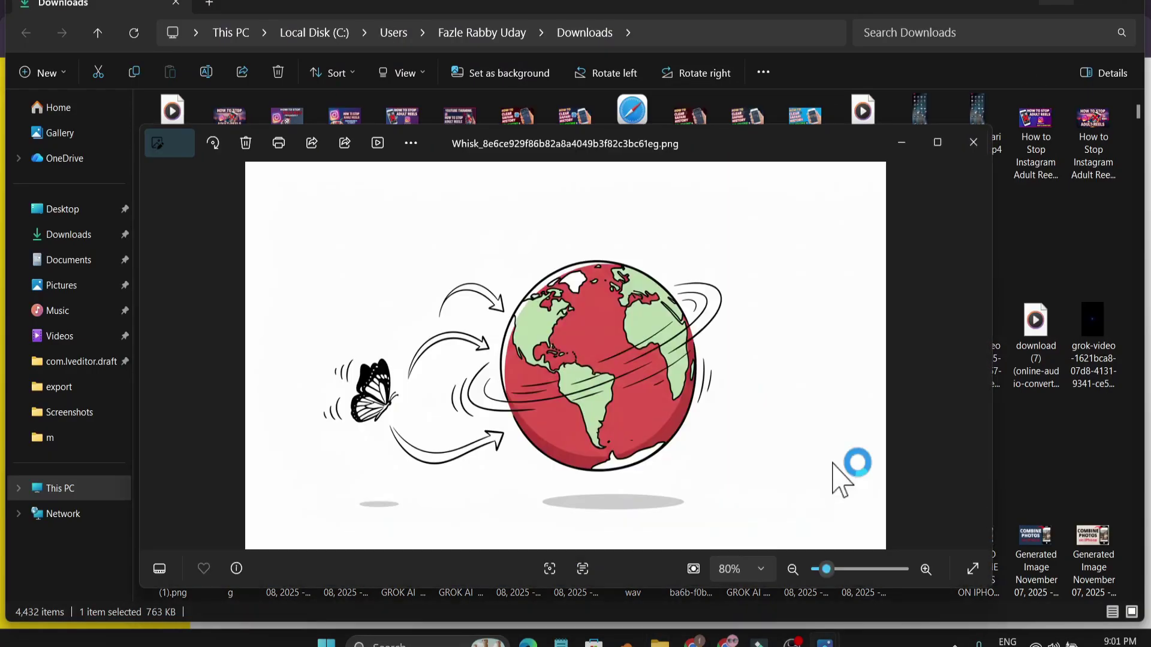
{"action": "left_click", "coordinate": [902, 146]}
{"action": "left_click", "coordinate": [1056, 3]}
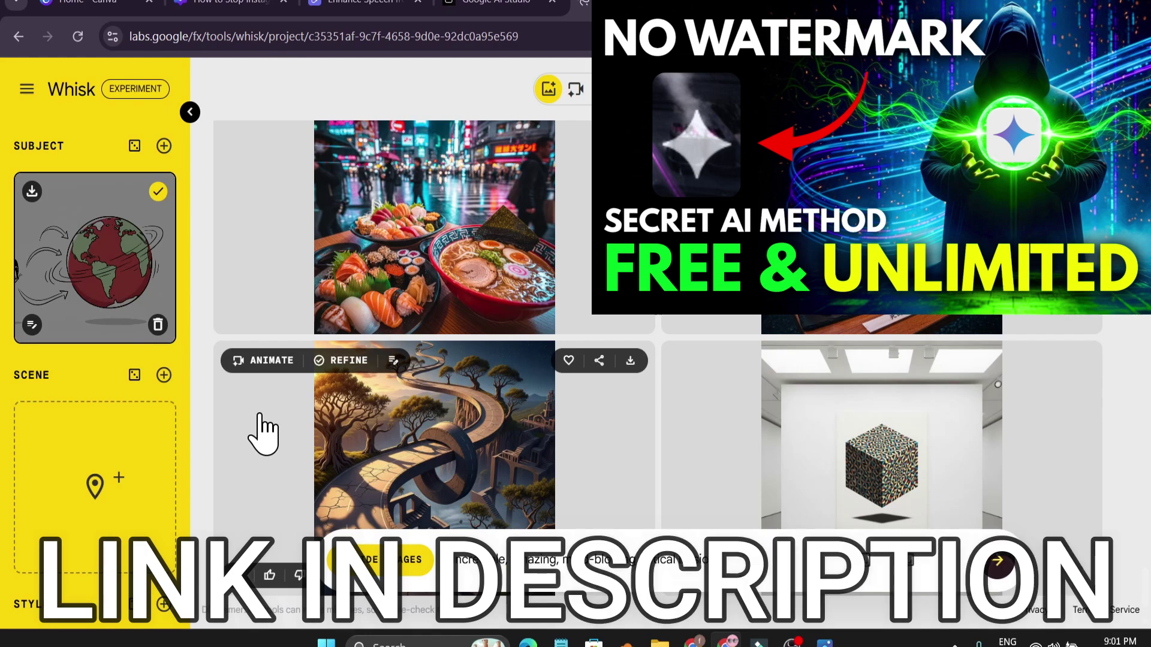
- Check the seed settings, scroll back through earlier images, and open a new Google tab
{"action": "left_click", "coordinate": [936, 569]}
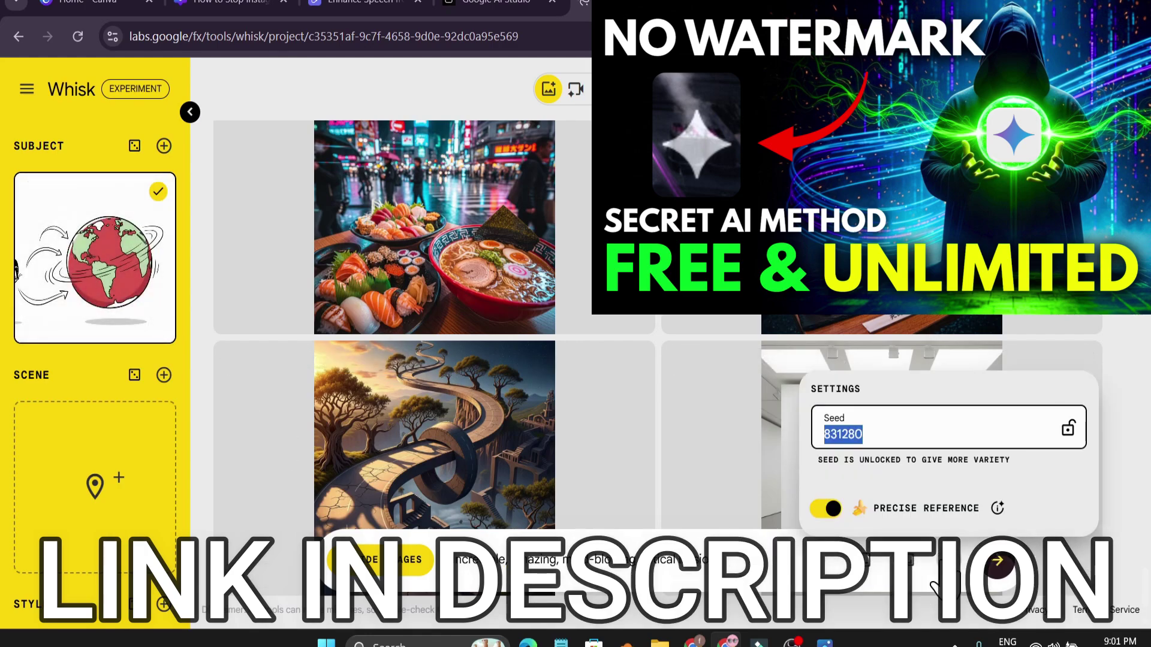
{"action": "left_click", "coordinate": [937, 585]}
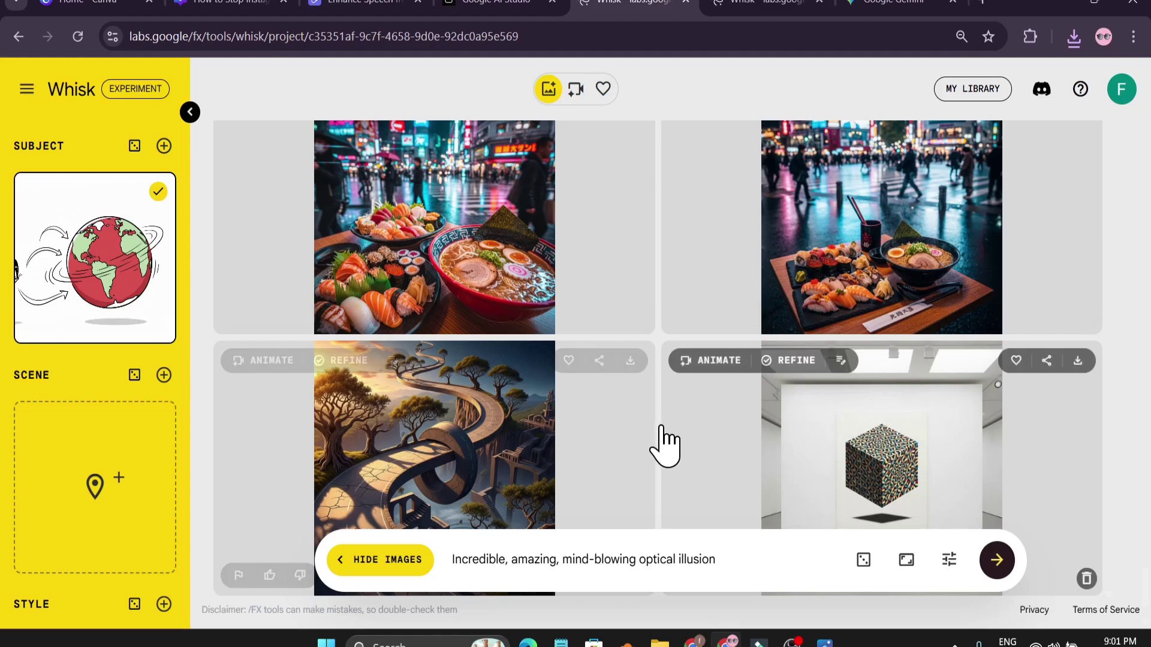
{"action": "scroll", "coordinate": [657, 441], "scroll_direction": "up", "scroll_amount": 10}
{"action": "scroll", "coordinate": [664, 442], "scroll_direction": "up", "scroll_amount": 8}
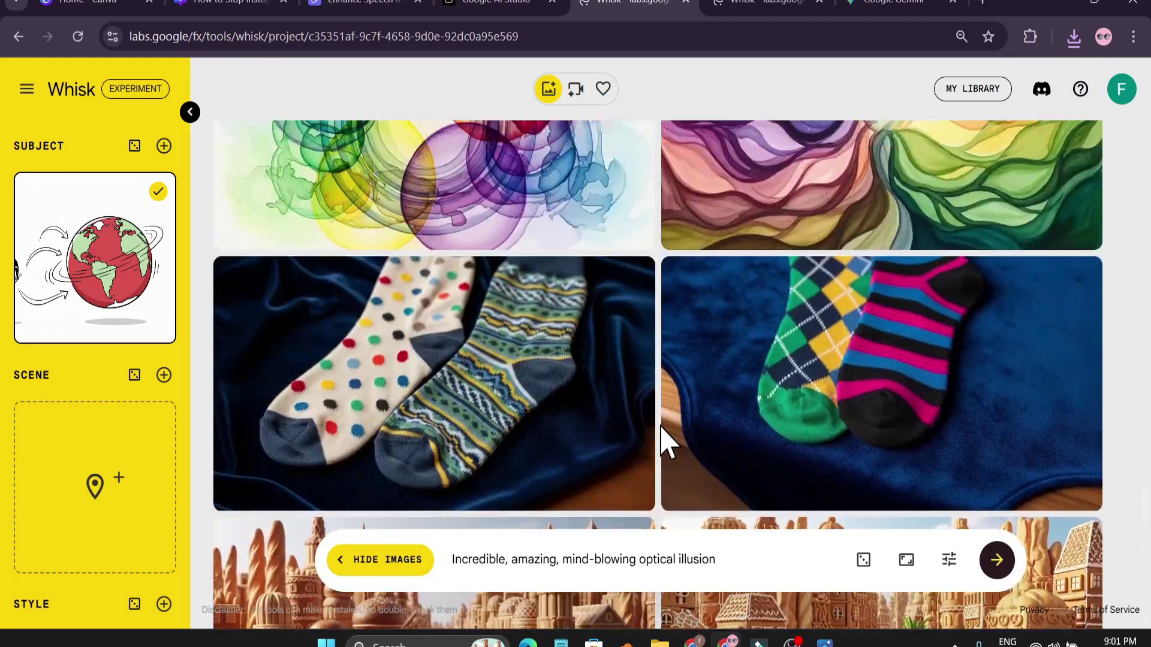
{"action": "left_click", "coordinate": [983, 5]}
{"action": "left_click", "coordinate": [390, 342]}
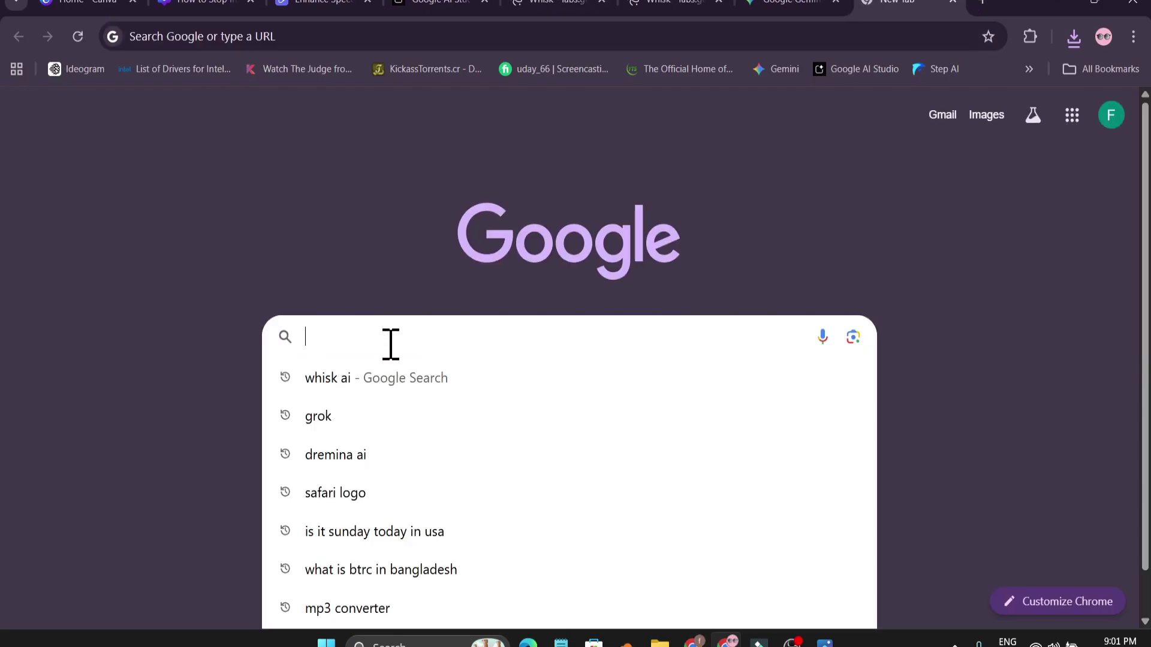
- Search for 'whisk ai' and open the labs.google/fx result
{"action": "left_click", "coordinate": [340, 384]}
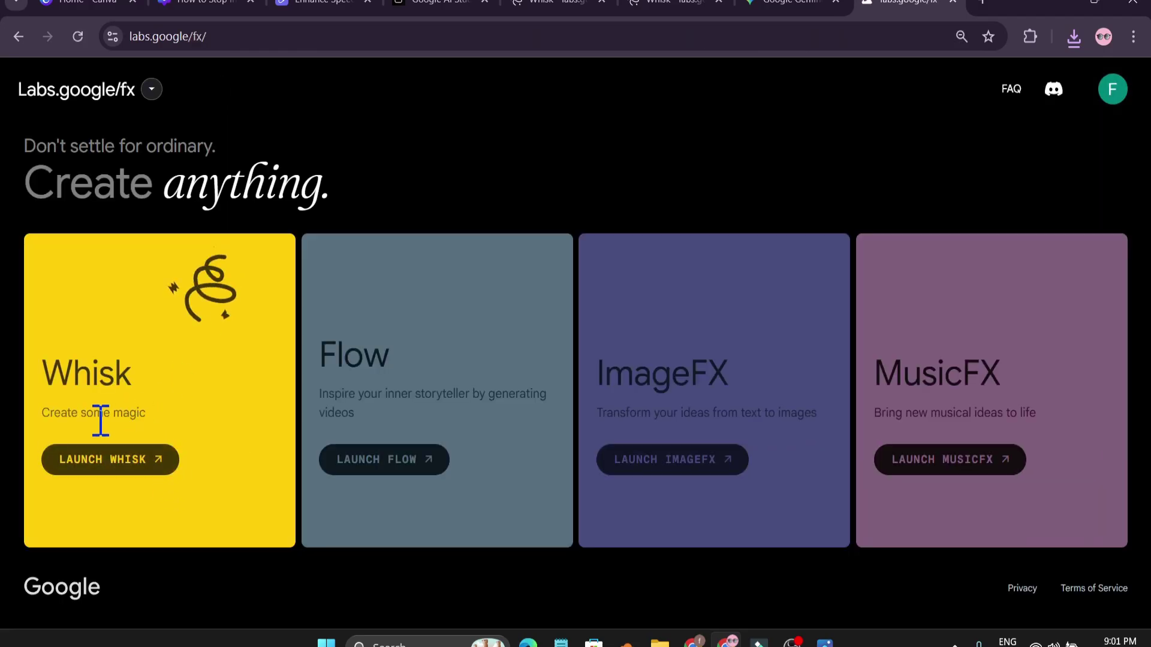
- Launch Whisk from the Labs FX page and enter the tool with a new project
{"action": "left_click", "coordinate": [122, 471]}
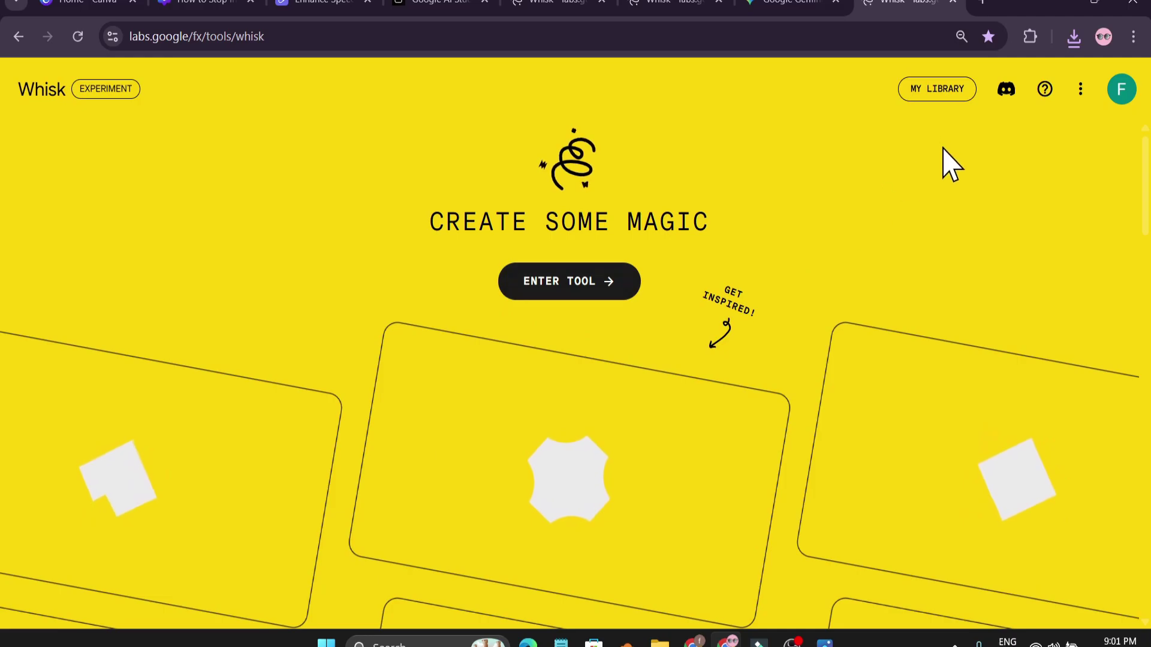
{"action": "left_click", "coordinate": [555, 285]}
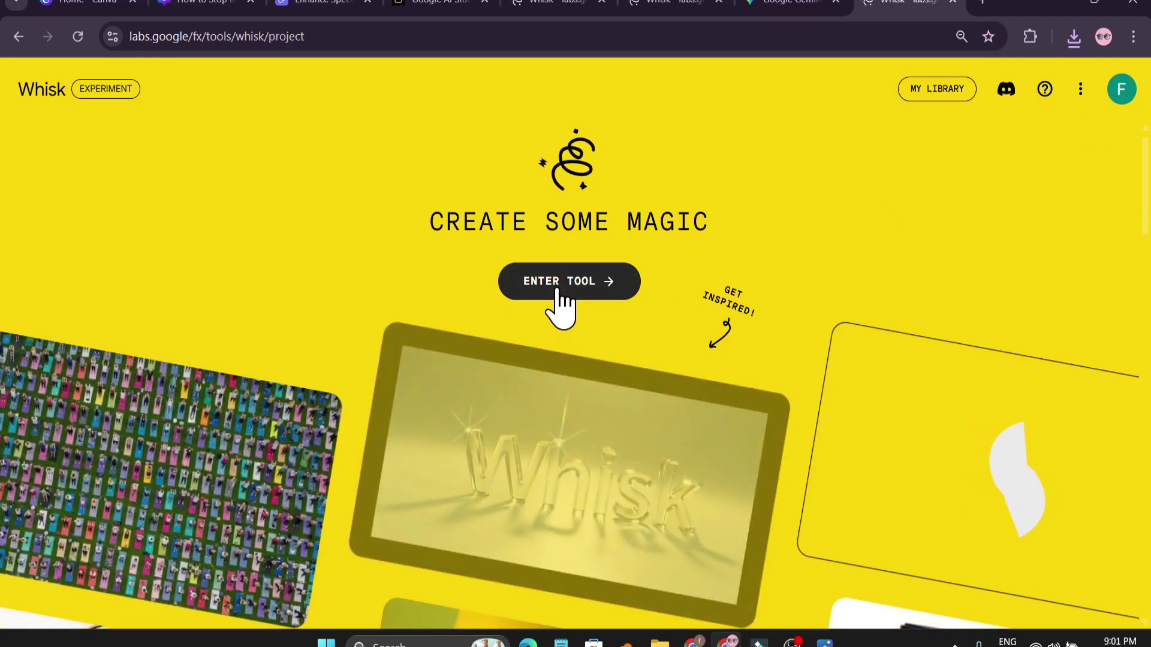